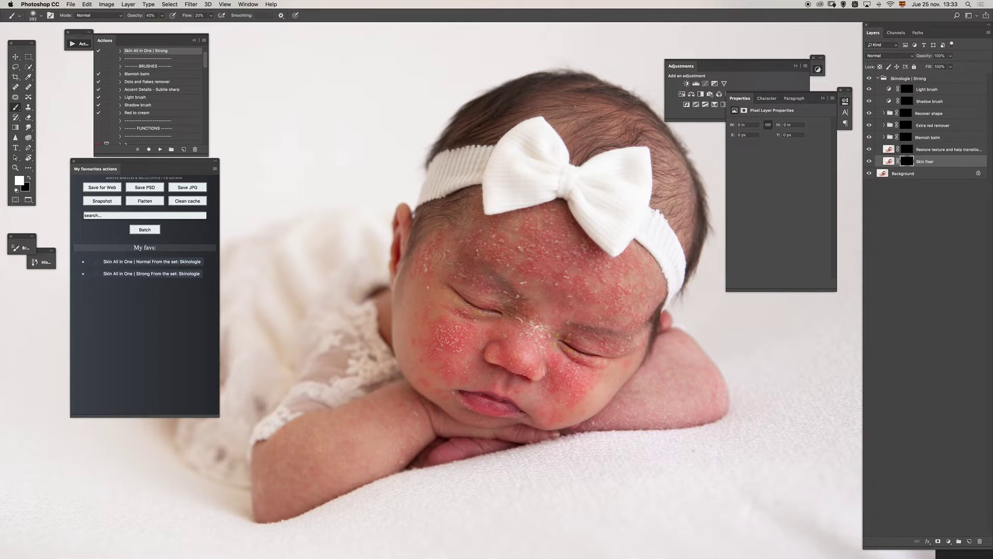
Paint white on the Skin fixer layer mask across the baby's forehead and between the eyebrows to smooth the flaky red skin.
mouse_move(550, 263)
mouse_down()
mouse_move(532, 252)
mouse_move(543, 269)
mouse_up()
mouse_move(553, 249)
mouse_down()
mouse_move(529, 261)
mouse_move(582, 259)
mouse_move(589, 274)
mouse_up()
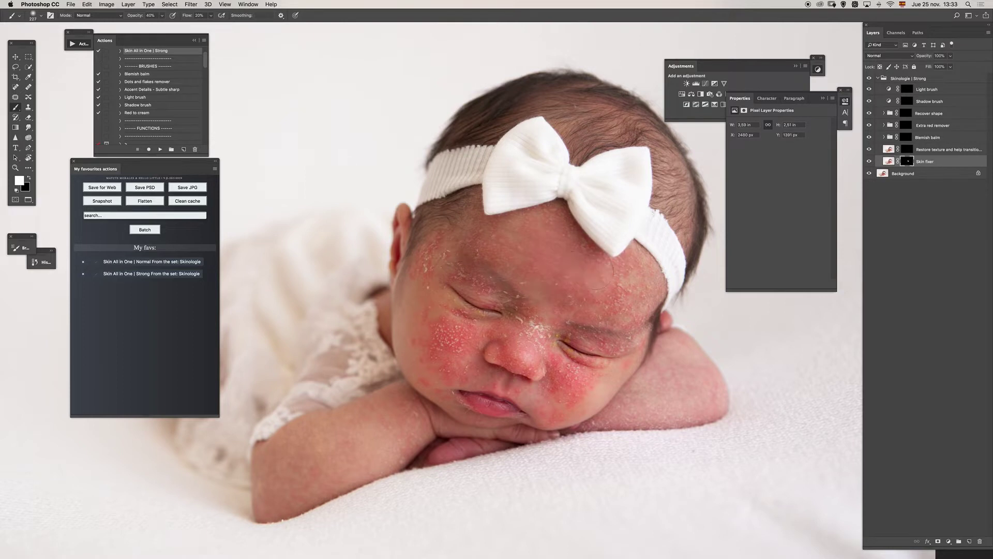
mouse_move(568, 230)
mouse_down()
mouse_move(602, 288)
mouse_move(630, 263)
mouse_move(589, 287)
mouse_up()
mouse_move(521, 265)
mouse_down()
mouse_move(549, 286)
mouse_move(534, 314)
mouse_up()
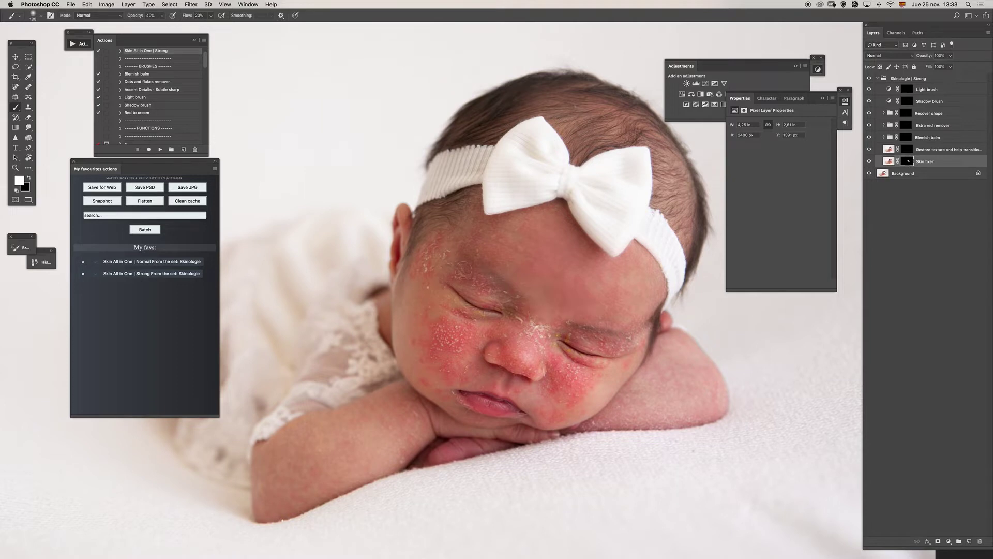
Paint the Skin fixer mask over the temple, the hairline and the skin beneath the eye on the photo's left side.
drag(437, 251, 444, 251)
drag(448, 245, 461, 236)
drag(442, 315, 474, 296)
Paint the Skin fixer mask over the red, peeling cheek on the photo's left side, down to the lower cheek.
scroll(470, 326, up, 3)
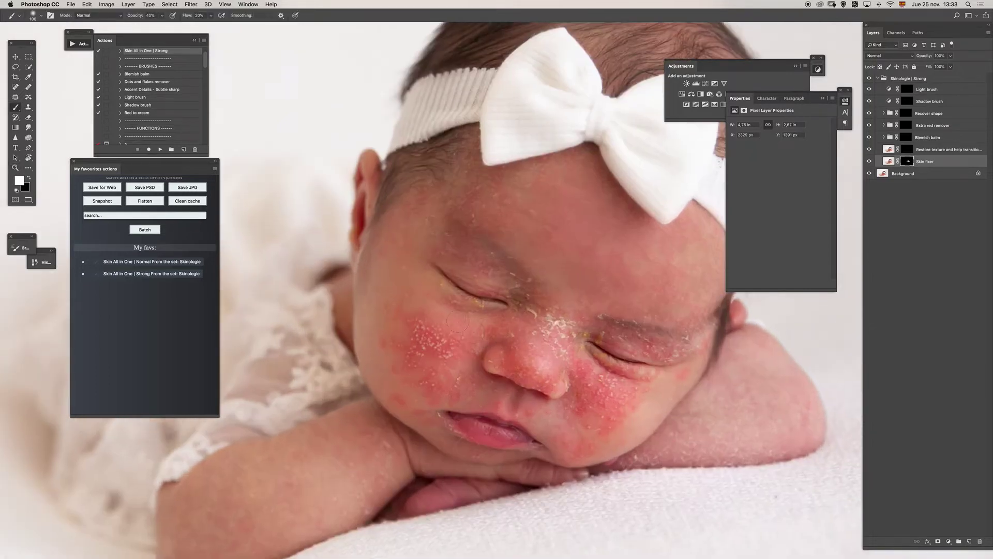
drag(477, 335, 468, 360)
mouse_move(459, 354)
mouse_down()
mouse_move(440, 333)
mouse_move(420, 337)
mouse_up()
drag(422, 331, 407, 342)
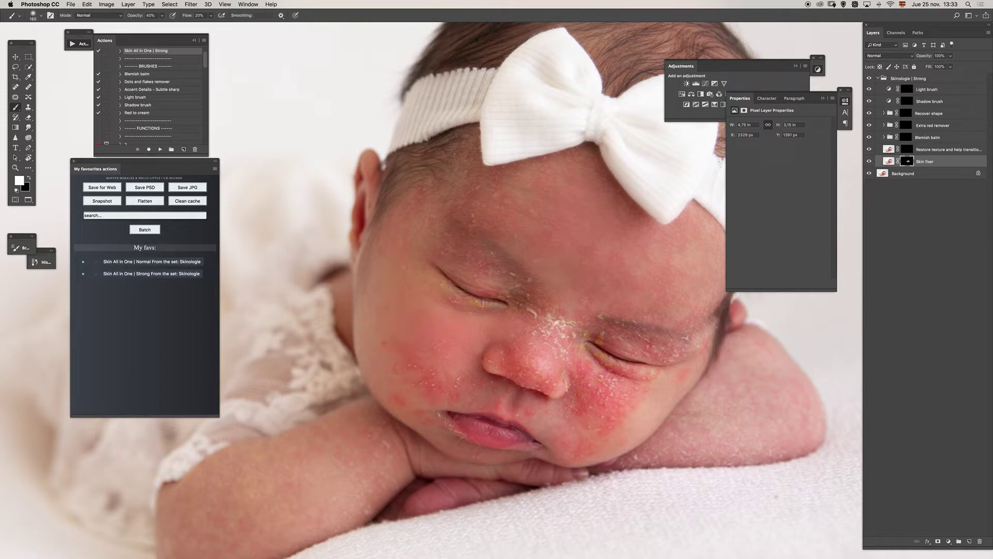
drag(430, 382, 421, 381)
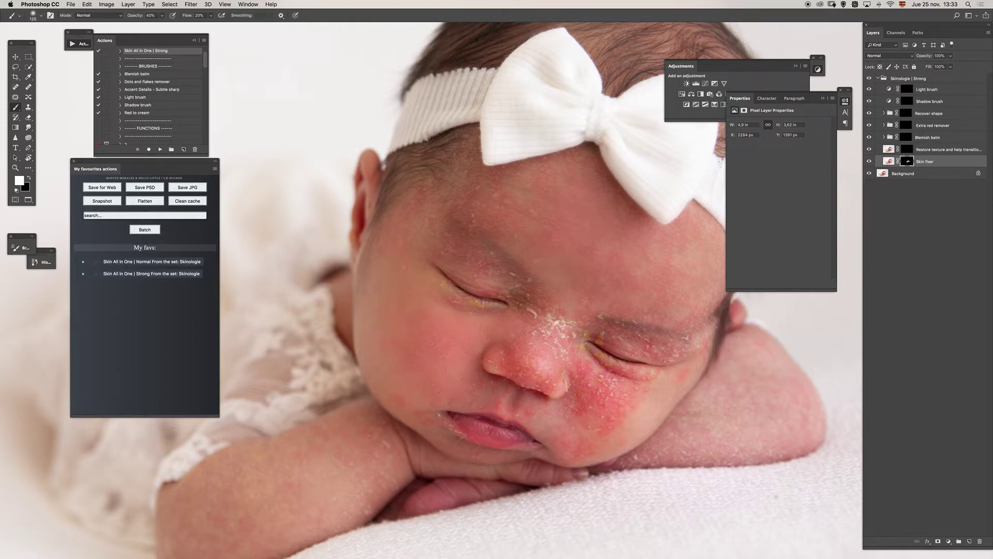
mouse_move(446, 392)
mouse_down()
mouse_move(399, 399)
mouse_move(403, 388)
mouse_up()
Set the brush flow to 30% and paint the Skin fixer mask over the flakes on the nose bridge and nose.
drag(385, 234, 417, 203)
mouse_move(439, 276)
mouse_down()
mouse_move(430, 275)
mouse_move(450, 299)
mouse_move(486, 310)
mouse_move(495, 334)
mouse_up()
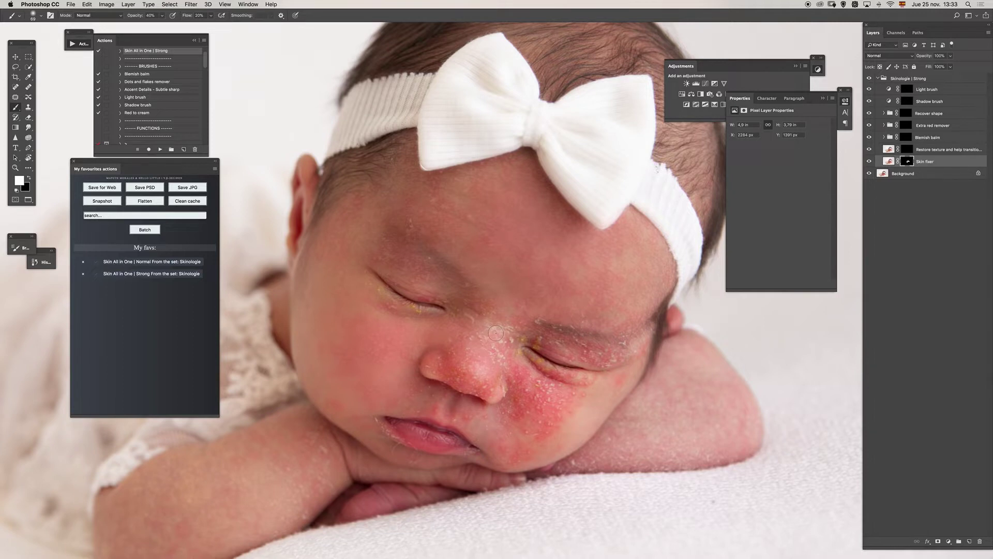
key(shift+3)
mouse_move(499, 342)
mouse_down()
mouse_move(510, 365)
mouse_move(507, 339)
mouse_move(492, 355)
mouse_move(472, 350)
mouse_move(443, 363)
mouse_move(500, 393)
mouse_move(486, 409)
mouse_move(412, 406)
mouse_up()
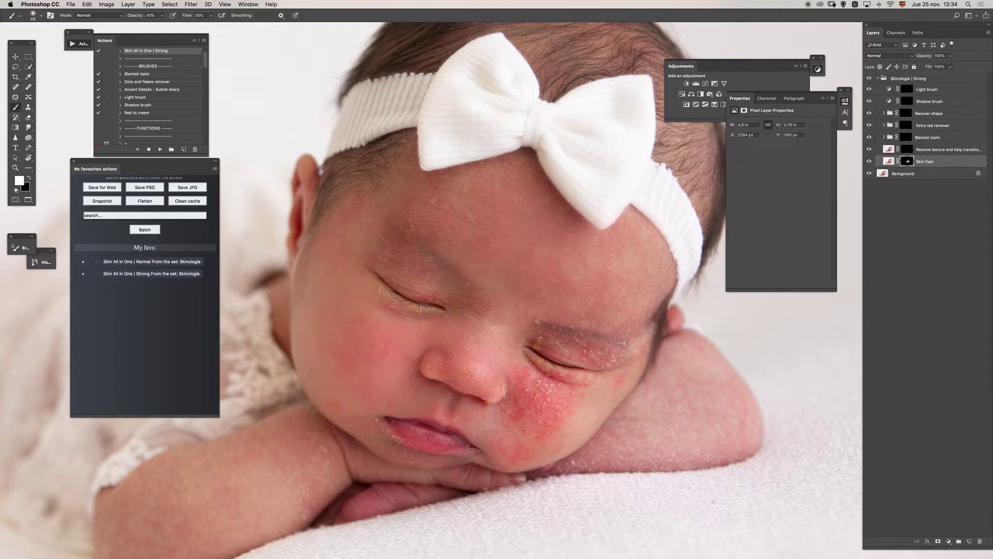
Paint the Skin fixer mask over the flakes around both eyebrows, the adjoining forehead and the upper eyelids.
drag(399, 280, 386, 261)
drag(429, 228, 436, 228)
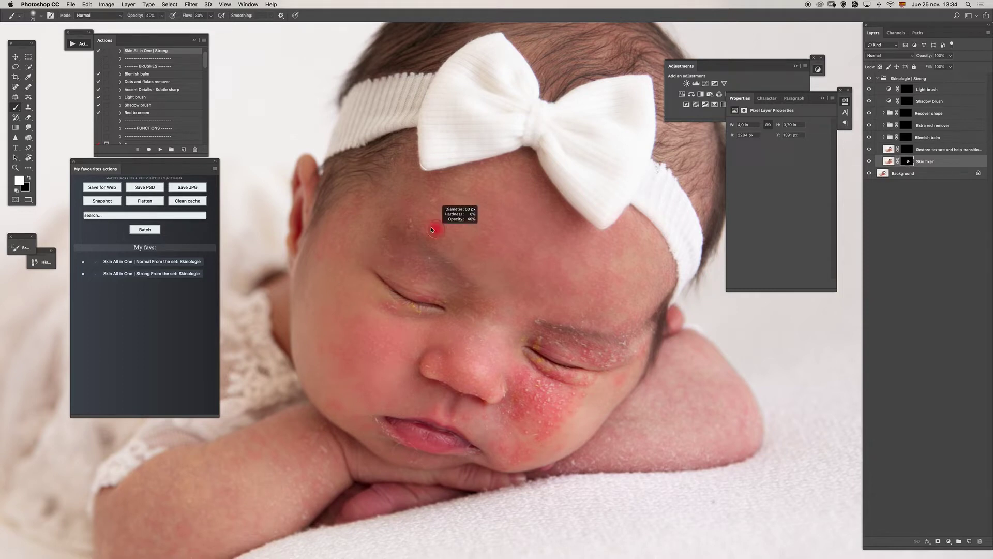
drag(462, 261, 452, 260)
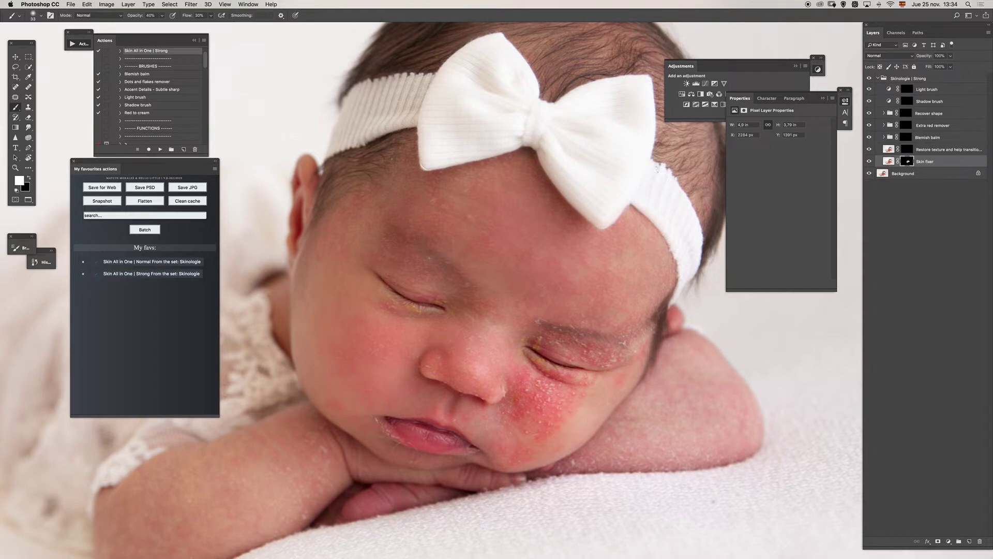
drag(532, 327, 563, 340)
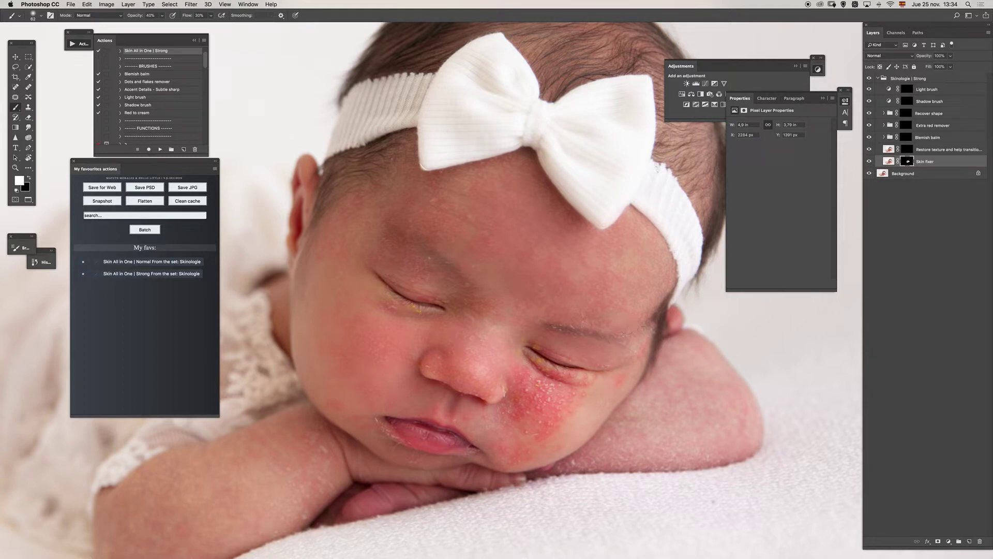
Paint the Skin fixer mask over the red cheek on the photo's right side, around the mouth and on the chin.
drag(584, 378, 589, 378)
mouse_move(533, 397)
mouse_down()
mouse_move(556, 397)
mouse_move(519, 413)
mouse_move(505, 442)
mouse_move(484, 414)
mouse_move(454, 420)
mouse_up()
mouse_move(384, 425)
mouse_down()
mouse_move(412, 458)
mouse_move(457, 463)
mouse_up()
drag(518, 452, 523, 449)
mouse_move(490, 413)
mouse_down()
mouse_move(502, 417)
mouse_move(512, 387)
mouse_up()
Paint the Skin fixer mask with a small brush over the fine flakes left on the nose.
key(z)
click(508, 388)
key(b)
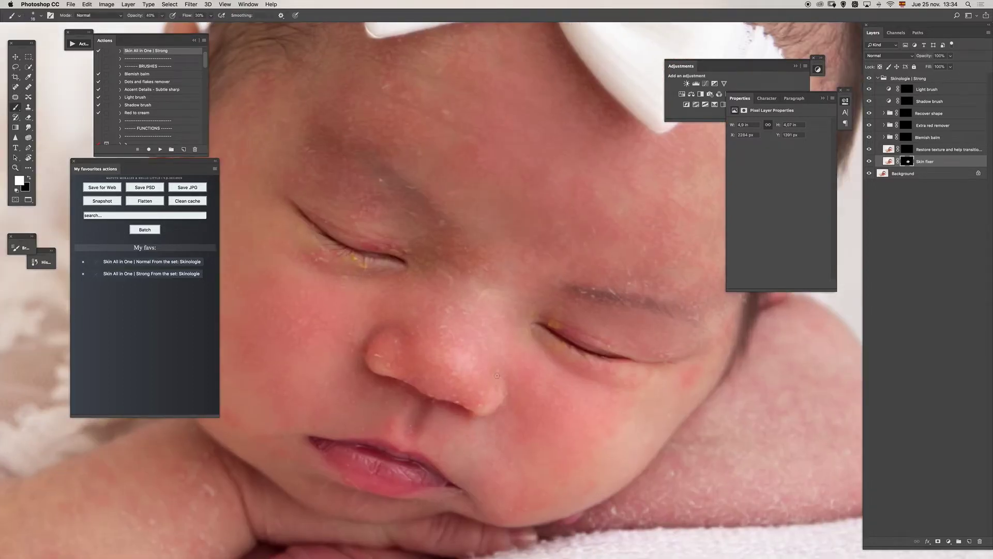
drag(446, 393, 449, 393)
drag(386, 357, 393, 361)
Paint the Skin fixer mask at 40% flow over the yellow crust along the lashes of the photo's left eye.
drag(371, 262, 342, 241)
scroll(366, 272, up, 3)
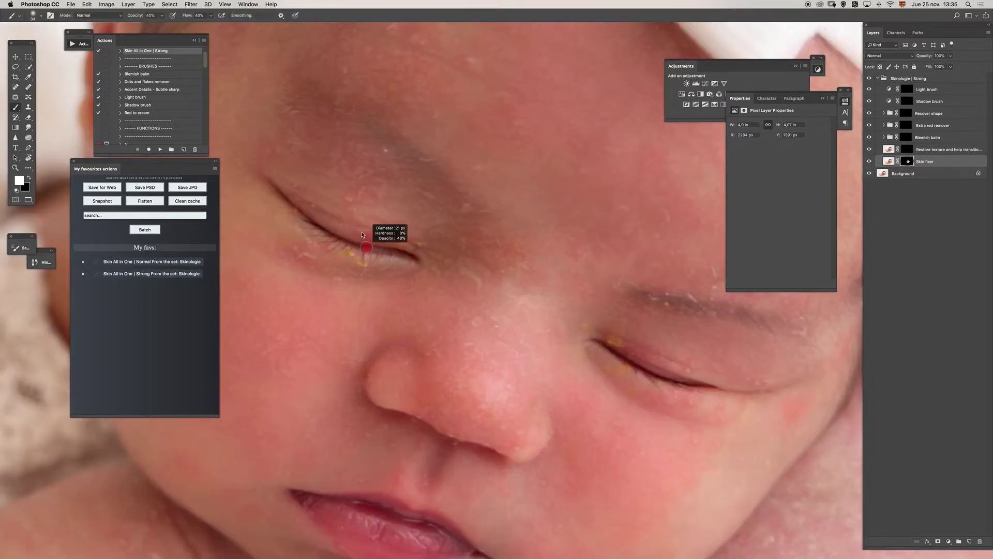
drag(394, 177, 393, 177)
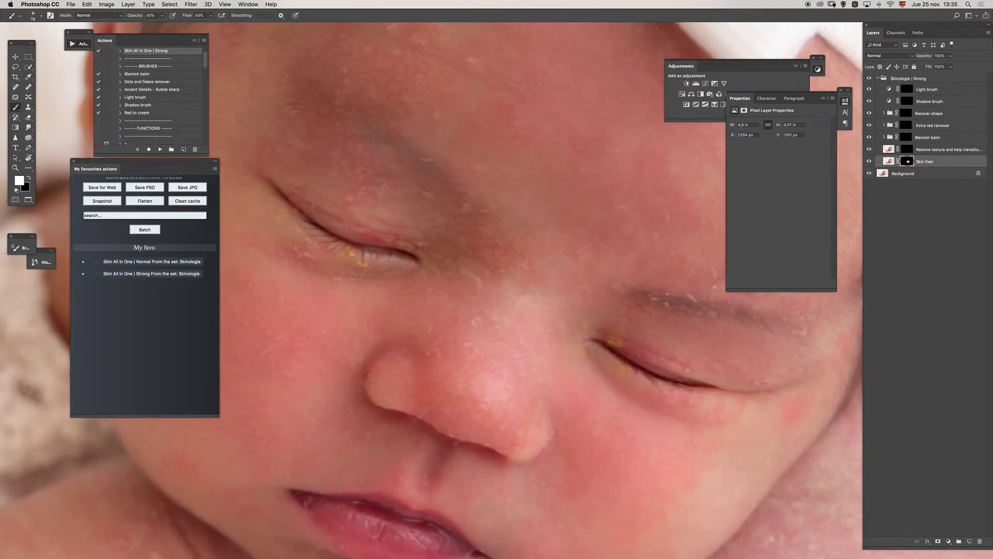
mouse_move(341, 242)
mouse_down()
mouse_move(308, 237)
mouse_move(355, 273)
mouse_move(366, 264)
mouse_move(360, 275)
mouse_move(351, 261)
mouse_move(367, 255)
mouse_move(341, 255)
mouse_move(356, 259)
mouse_up()
click(351, 254)
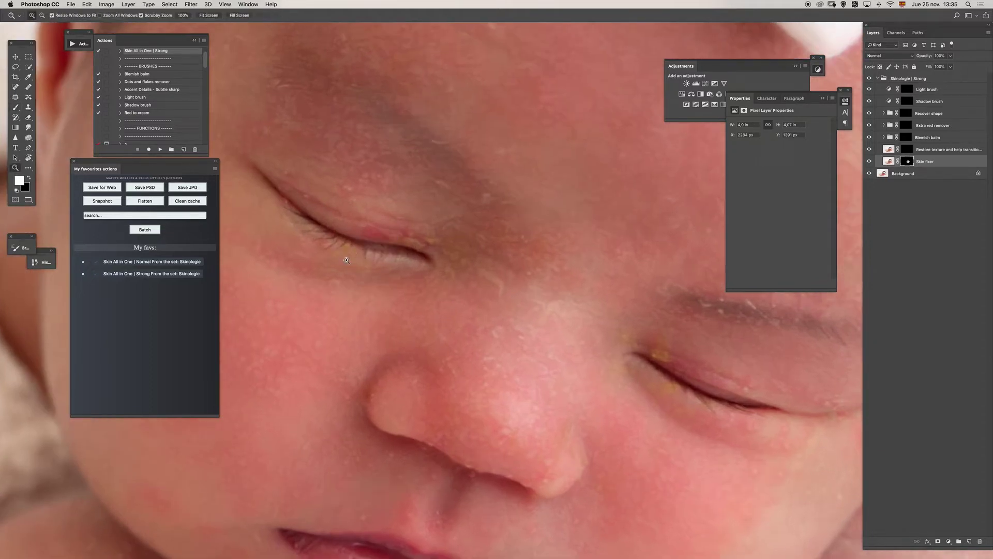
Paint the Skin fixer mask over the nose bridge and the yellow crust at the inner corner of the photo's right eye.
mouse_move(496, 280)
mouse_down()
mouse_move(494, 290)
mouse_move(450, 279)
mouse_up()
scroll(469, 277, right, 3)
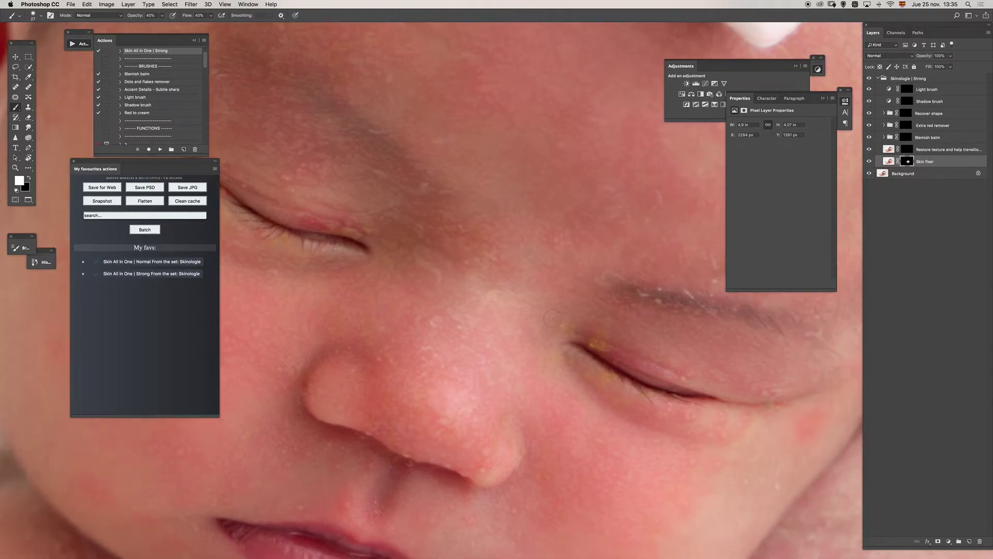
drag(613, 347, 603, 348)
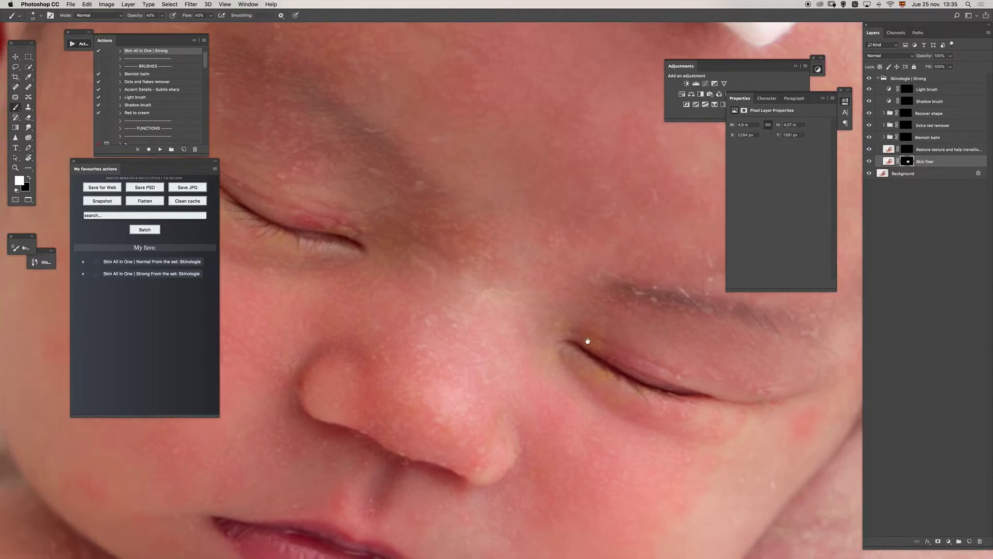
scroll(587, 337, right, 3)
scroll(588, 337, down, 2)
mouse_move(554, 326)
mouse_down()
mouse_move(540, 320)
mouse_move(526, 355)
mouse_move(568, 378)
mouse_up()
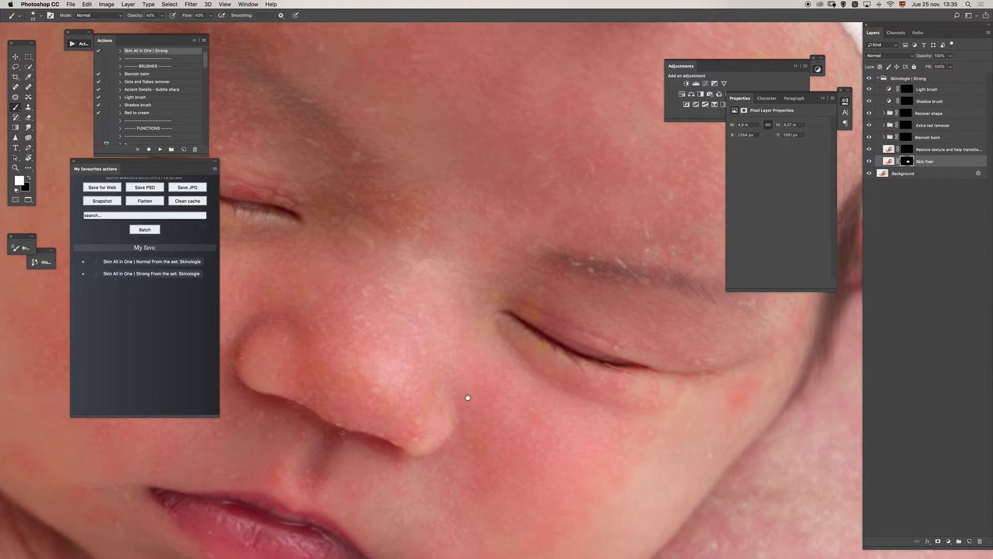
Paint the Skin fixer mask over the remaining marks on the cheek and beneath the eye on the photo's right side.
scroll(673, 384, down, 3)
drag(676, 392, 677, 393)
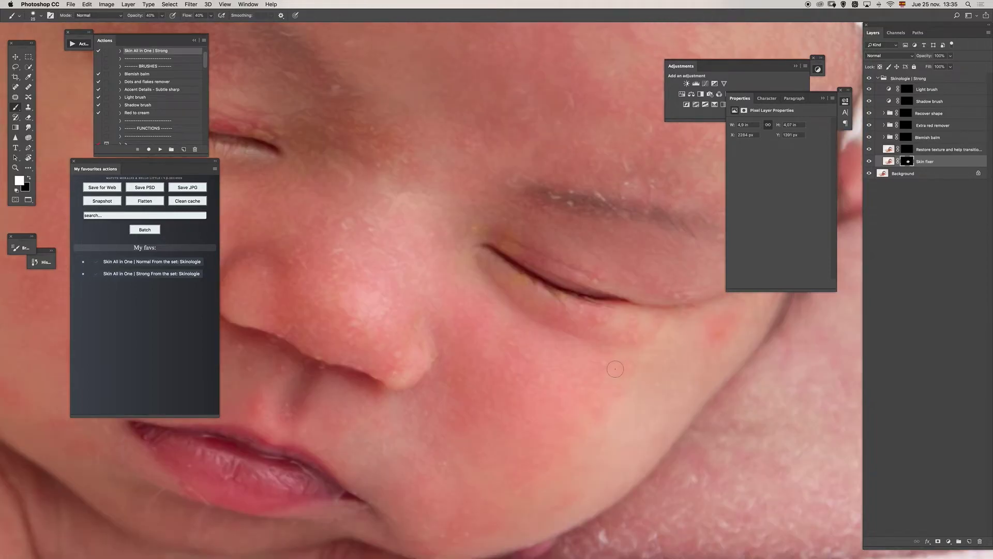
drag(604, 370, 606, 371)
drag(643, 332, 628, 331)
drag(614, 286, 540, 288)
Touch up the Skin fixer mask over the leftover flakes on the forehead and around both eyebrows.
alt+click(600, 277)
drag(582, 206, 557, 245)
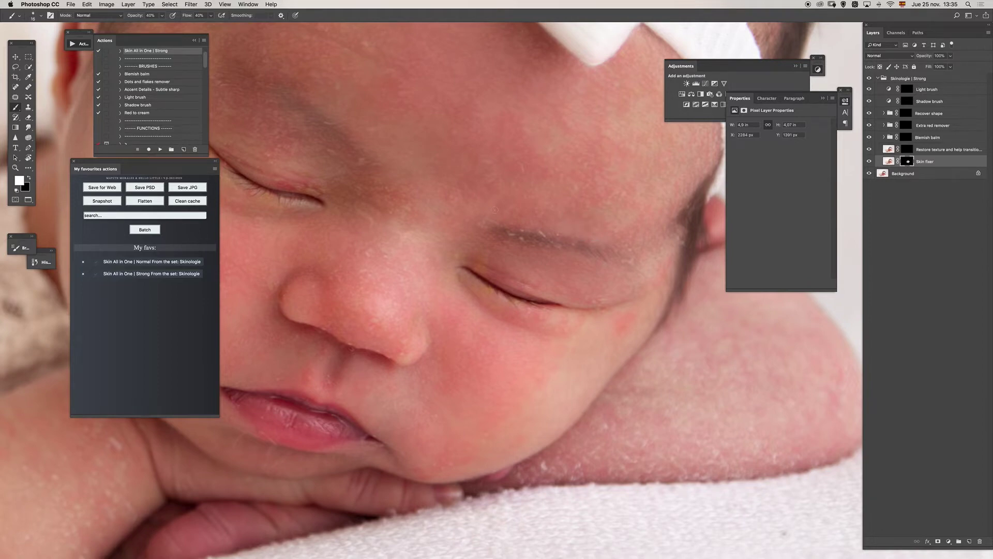
drag(401, 173, 447, 218)
drag(437, 144, 417, 143)
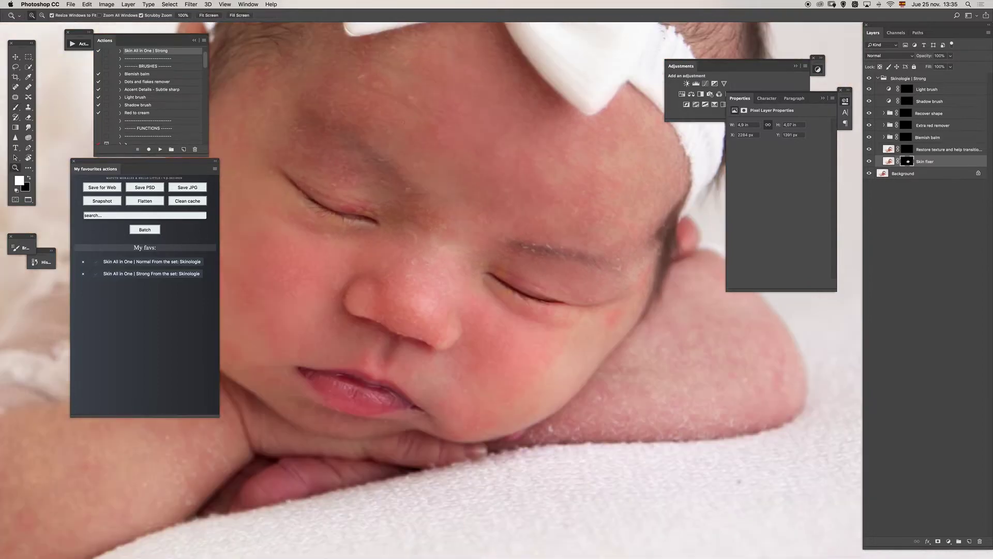
drag(490, 176, 506, 189)
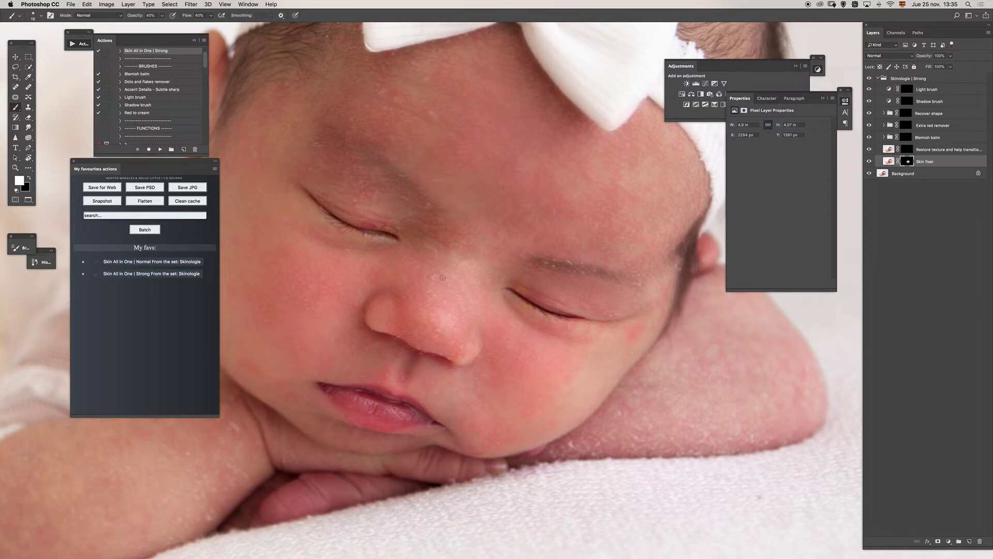
drag(523, 249, 524, 252)
drag(437, 210, 441, 210)
drag(364, 200, 369, 197)
drag(570, 242, 593, 228)
Refine the Skin fixer mask around the nose bridge, the photo's left eye and the forehead, varying the brush size.
key(super+0)
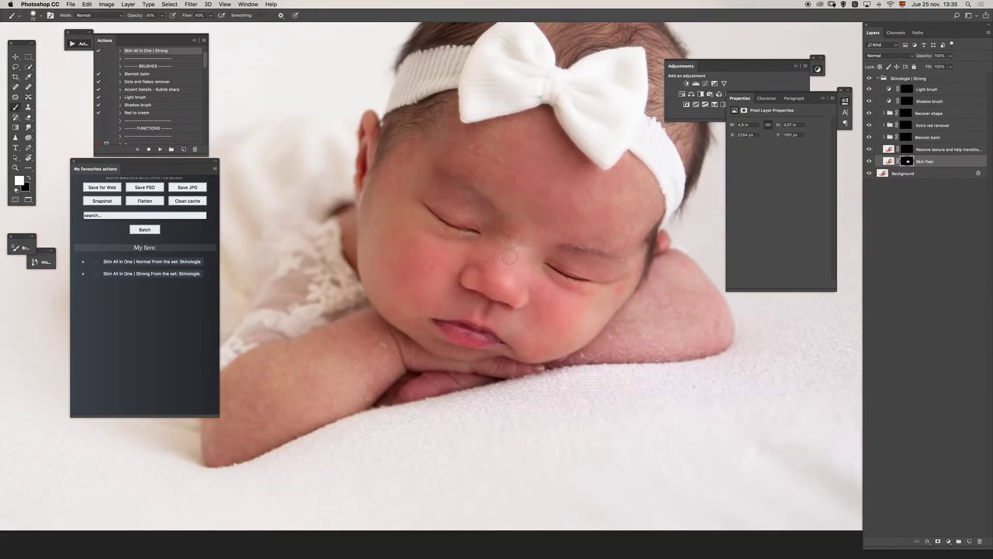
drag(508, 253, 512, 254)
mouse_move(542, 284)
mouse_down()
mouse_move(532, 281)
mouse_move(555, 282)
mouse_move(500, 284)
mouse_move(486, 299)
mouse_move(480, 287)
mouse_up()
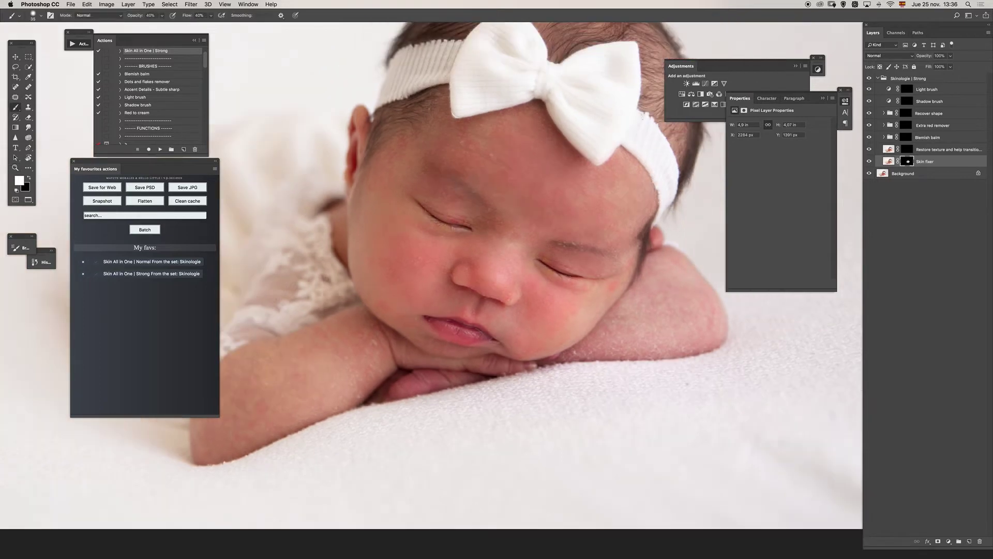
drag(465, 228, 486, 220)
drag(472, 235, 438, 225)
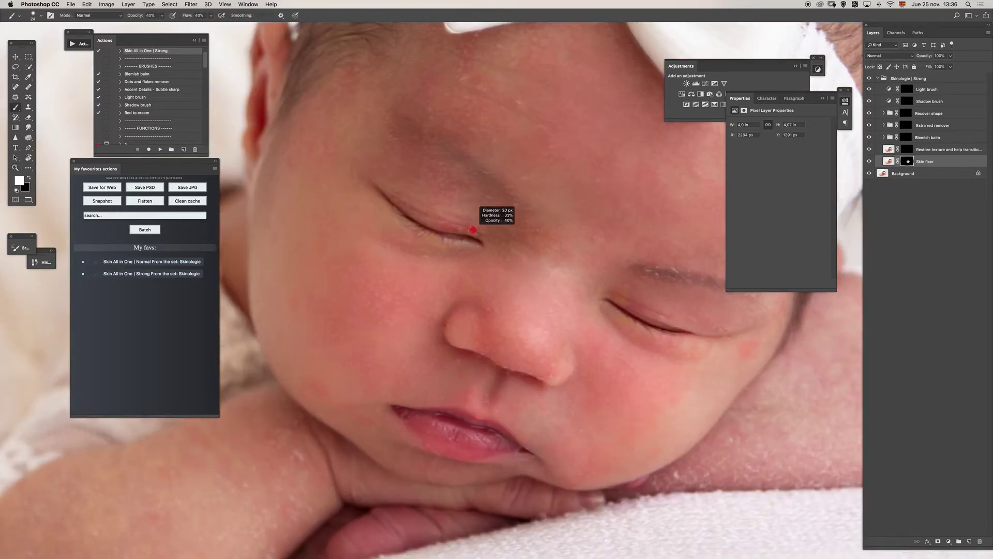
key(super+0)
key(super+equal)
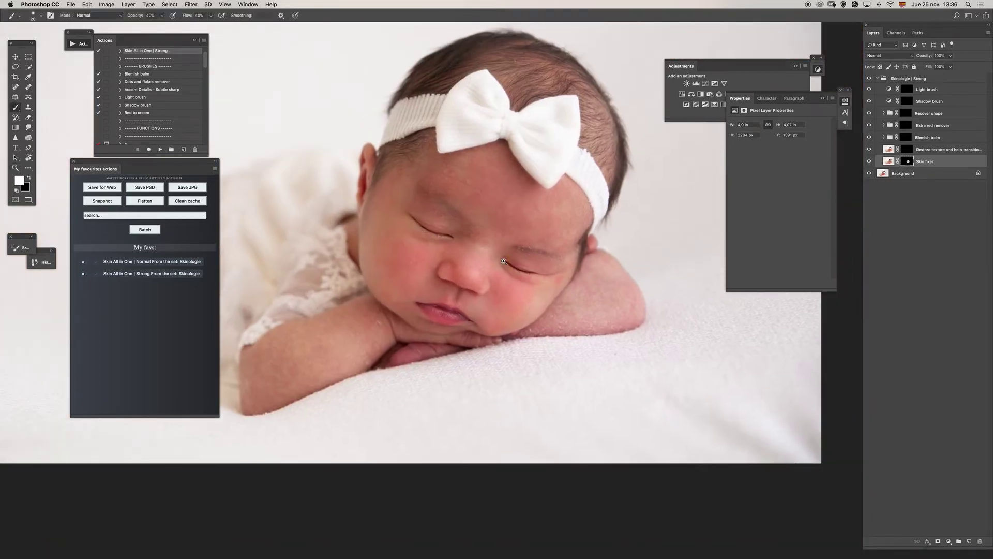
drag(455, 161, 466, 160)
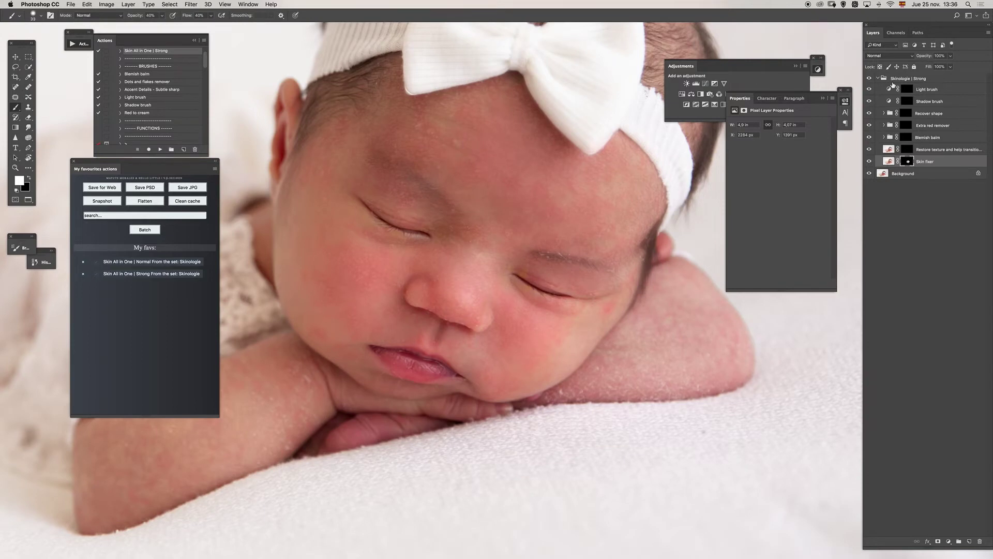
Toggle the Skin fixer layer's visibility to compare the skin before and after, leaving the layer visible.
click(869, 161)
click(870, 162)
click(870, 161)
click(870, 161)
click(869, 162)
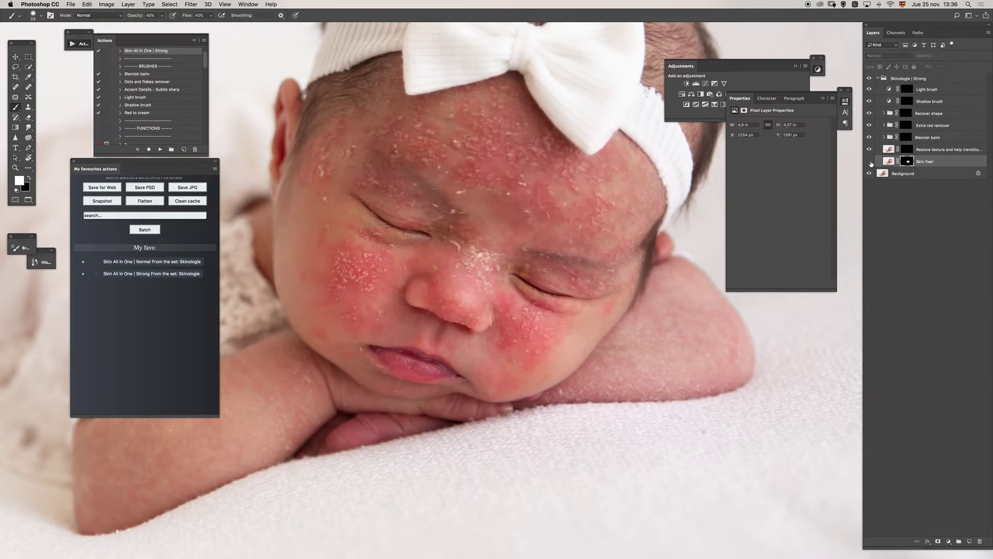
click(870, 162)
Paint white on the Blemish balm group's mask over the forehead, nose, cheeks and chin to even out the skin.
key(z)
drag(514, 225, 466, 288)
key(b)
mouse_move(512, 248)
mouse_down()
mouse_move(549, 248)
mouse_move(545, 261)
mouse_up()
click(907, 137)
key(z)
key(b)
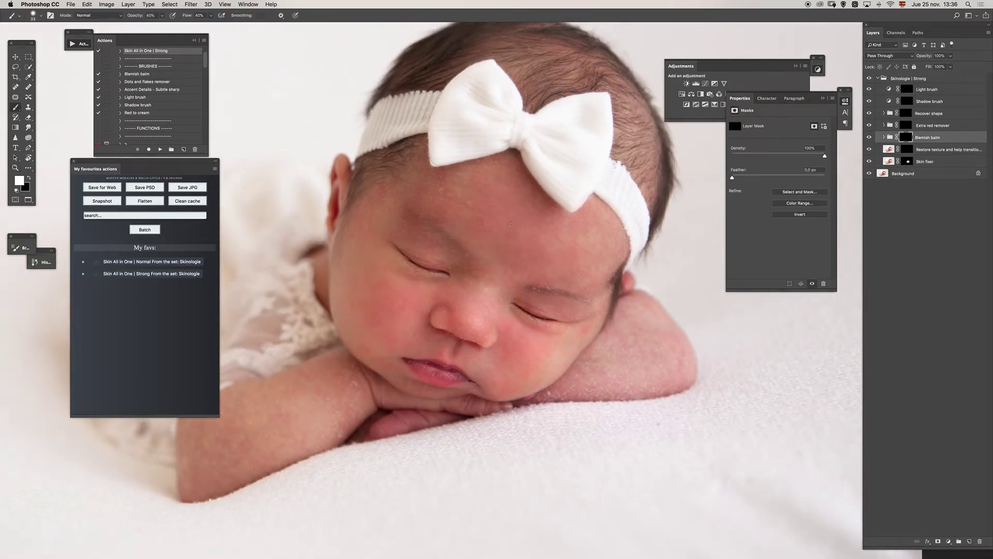
drag(479, 228, 504, 236)
drag(507, 282, 466, 296)
mouse_move(518, 356)
mouse_down()
mouse_move(508, 357)
mouse_move(568, 353)
mouse_up()
mouse_move(489, 337)
mouse_down()
mouse_move(459, 329)
mouse_move(466, 357)
mouse_up()
Paint the Extra red remover group's mask over the nose, forehead, cheeks and chin with the brush at 20% opacity and flow.
click(905, 126)
key(super+z)
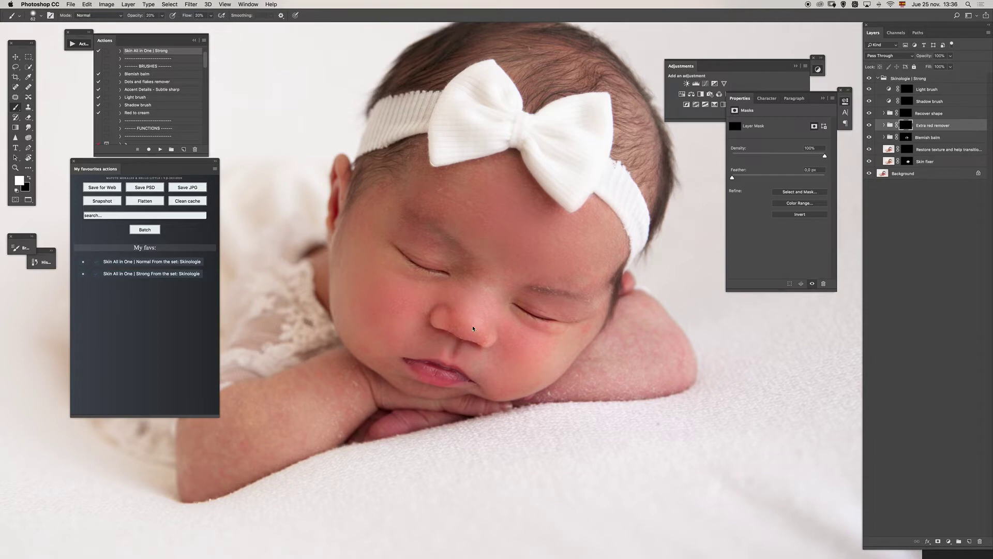
drag(473, 327, 487, 324)
drag(548, 308, 528, 305)
mouse_move(472, 263)
mouse_down()
mouse_move(422, 239)
mouse_move(442, 216)
mouse_move(482, 199)
mouse_up()
drag(512, 223, 543, 223)
drag(408, 199, 402, 199)
drag(405, 310, 401, 310)
drag(391, 360, 396, 361)
mouse_move(514, 355)
mouse_down()
mouse_move(509, 382)
mouse_move(488, 356)
mouse_move(441, 355)
mouse_move(484, 354)
mouse_move(473, 353)
mouse_up()
Preview the Recover shape effect by temporarily disabling the group's mask, leaving the mask enabled.
scroll(519, 358, up, 1)
scroll(473, 354, down, 2)
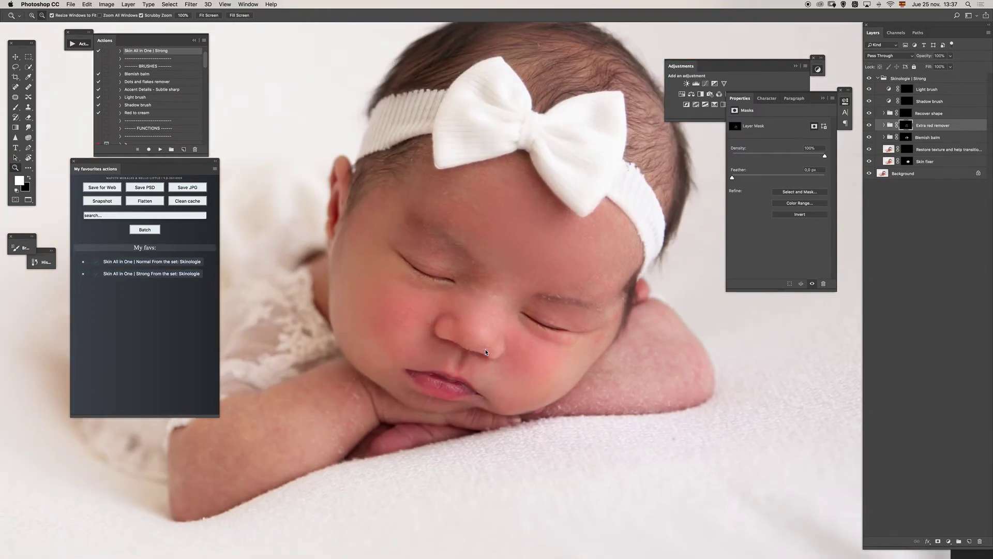
scroll(481, 346, down, 1)
scroll(590, 340, up, 3)
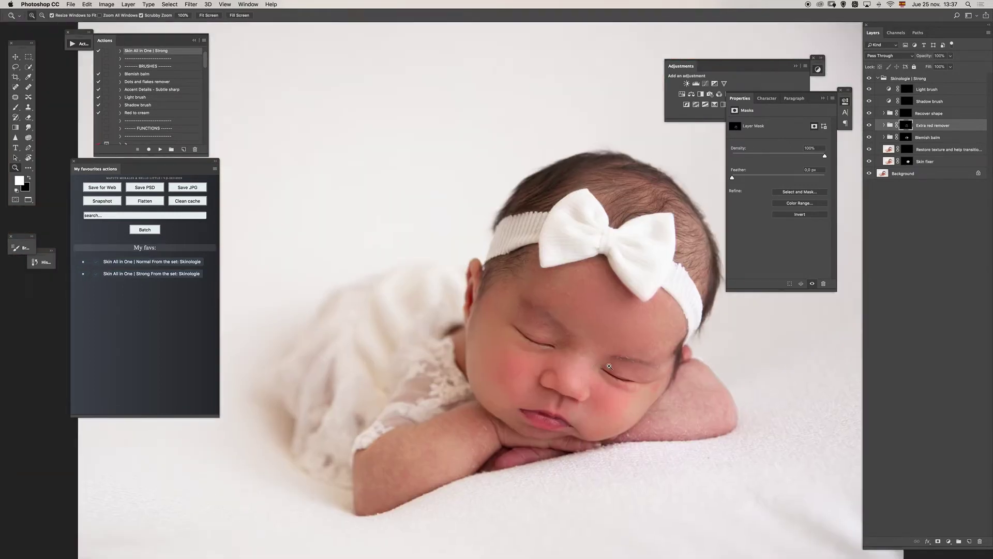
scroll(590, 344, up, 2)
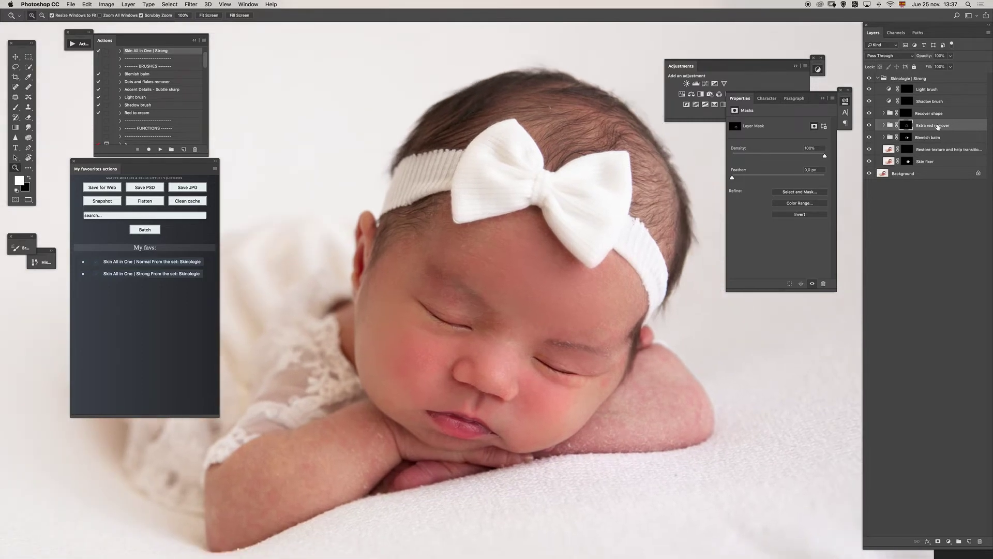
click(907, 113)
shift+click(907, 114)
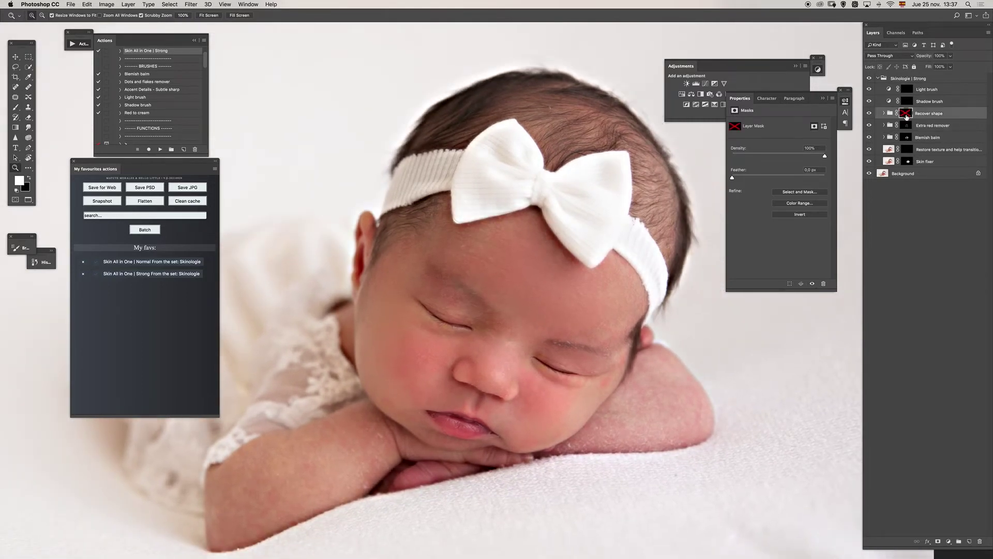
shift+click(906, 114)
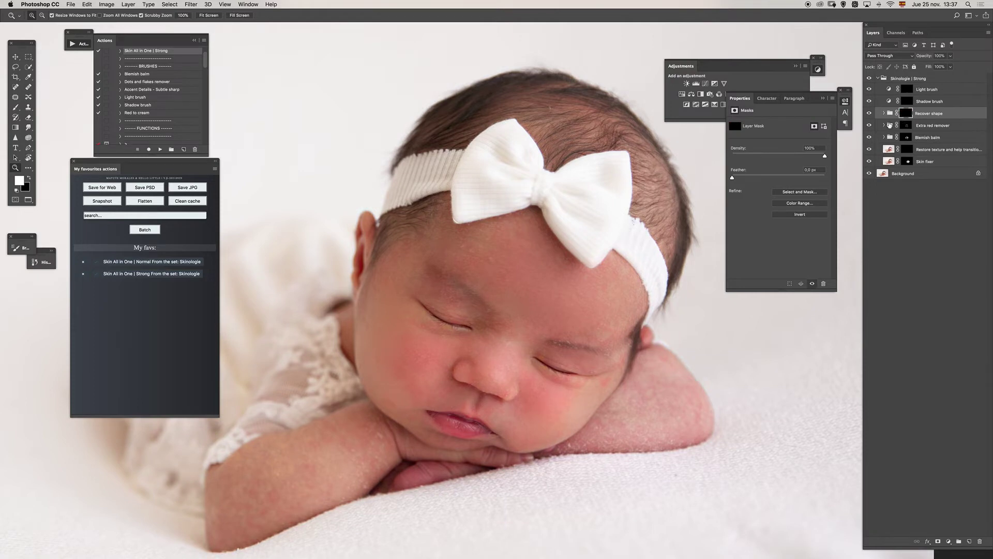
Paint white on the Recover shape group's mask around the nose bridge and under the nose to restore facial contours.
key(b)
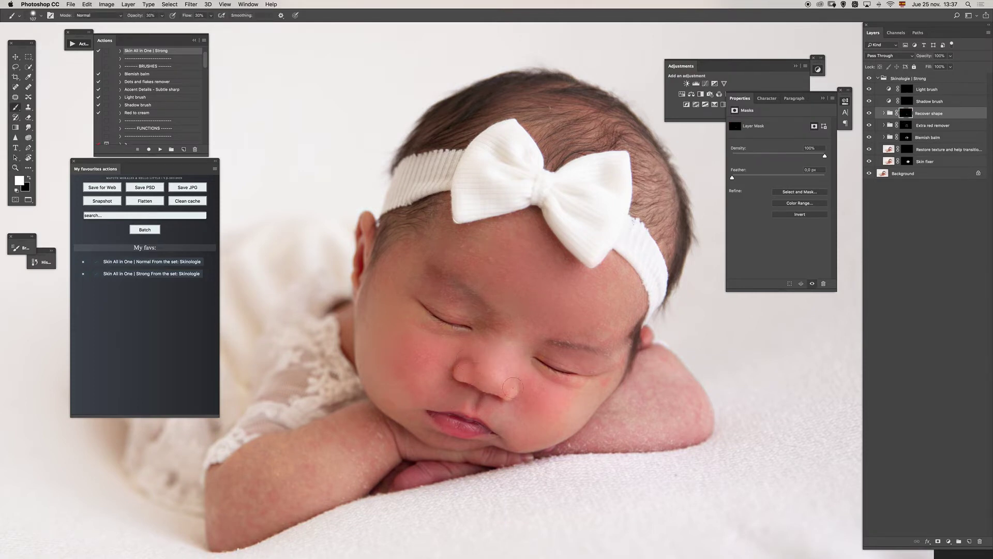
drag(486, 311, 483, 311)
key(bracketright)
drag(473, 396, 475, 396)
Paint the Shadow brush layer's mask along the side of the nose bridge to deepen the shading.
click(906, 101)
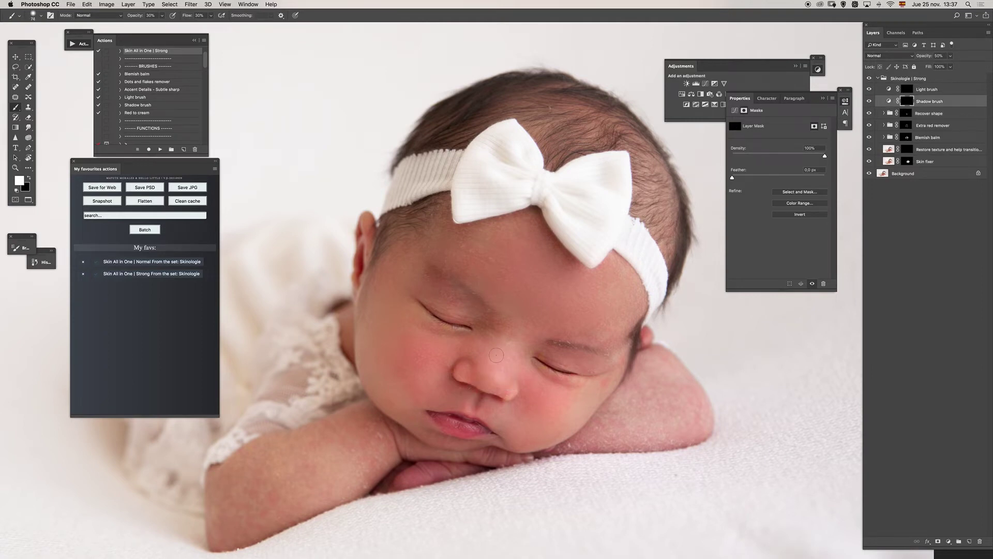
mouse_move(496, 355)
mouse_down()
mouse_move(506, 355)
mouse_move(481, 350)
mouse_up()
drag(481, 351, 512, 365)
Set the Light brush layer's opacity to 70% and paint its mask beside the nose and over the photo's right eye.
click(907, 89)
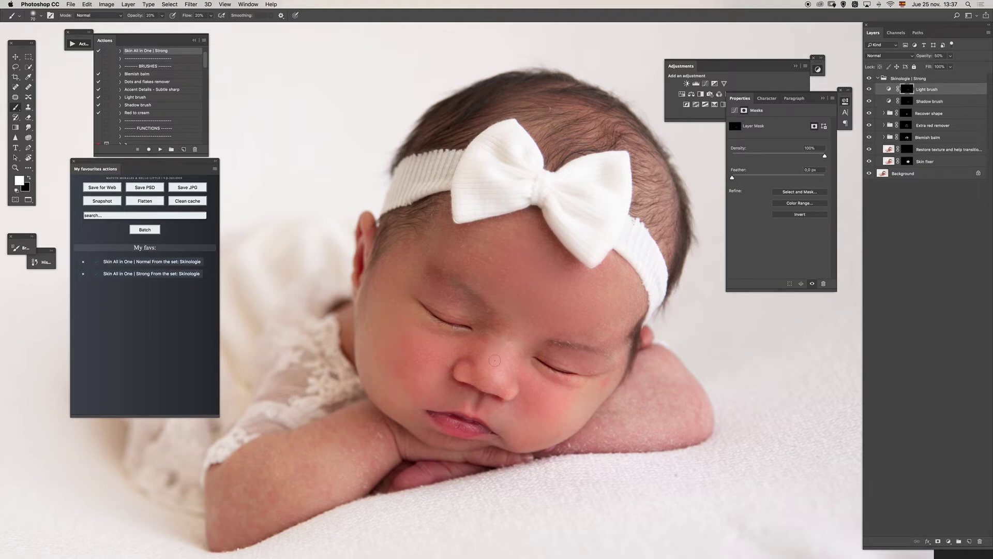
drag(506, 362, 533, 363)
key(v)
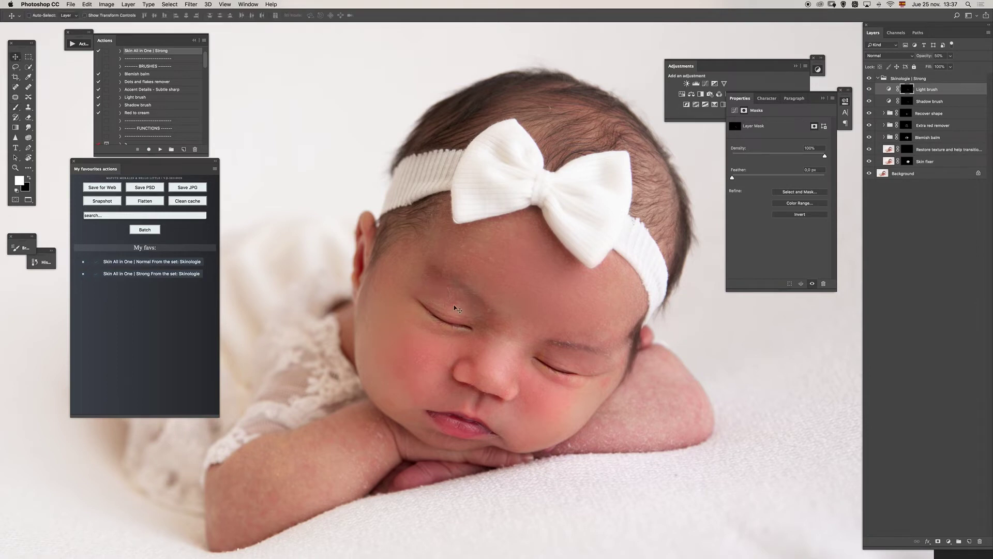
key(7)
key(b)
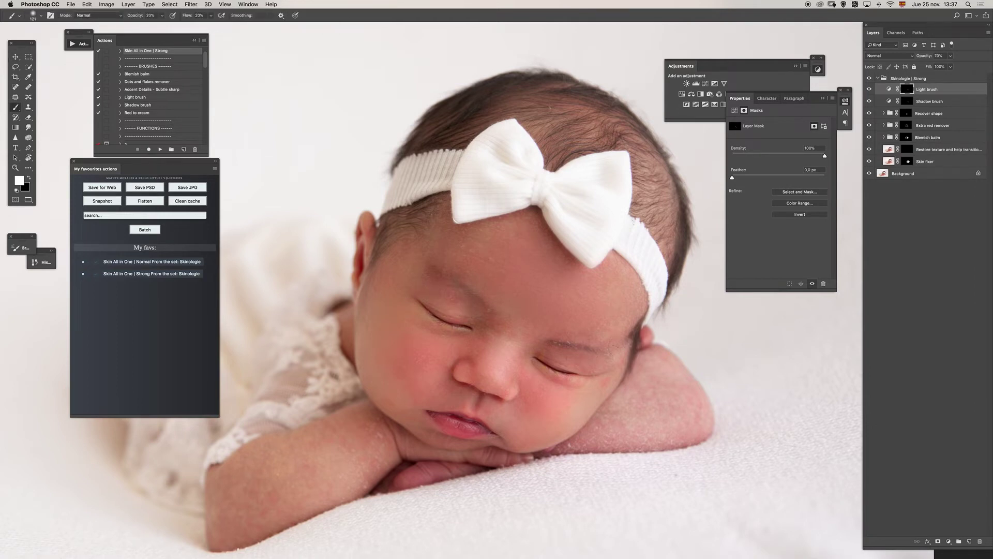
mouse_move(567, 366)
mouse_down()
mouse_move(551, 364)
mouse_move(561, 364)
mouse_up()
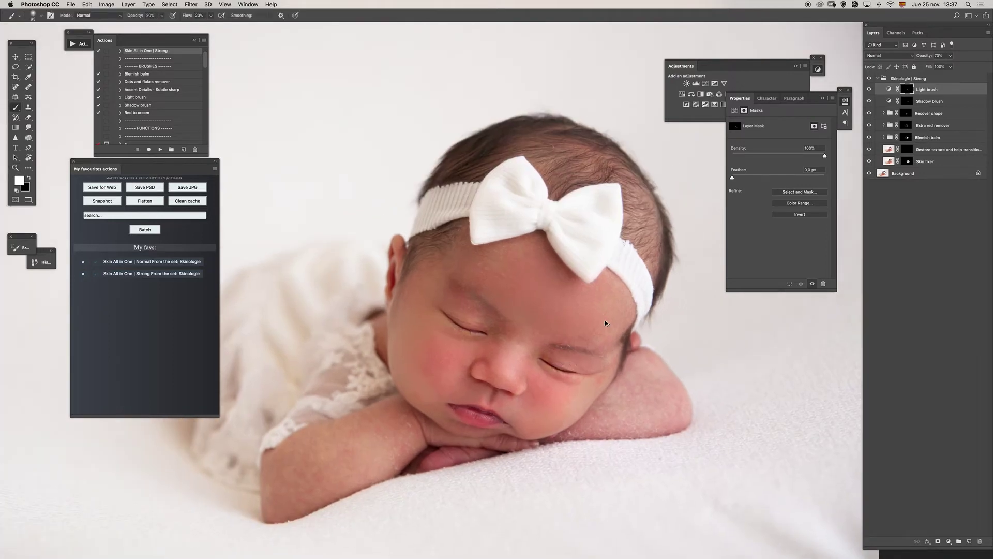
Create a new layer above Light brush and remove small forehead spots with the Spot Healing Brush.
key(alt+shift+super+n)
key(j)
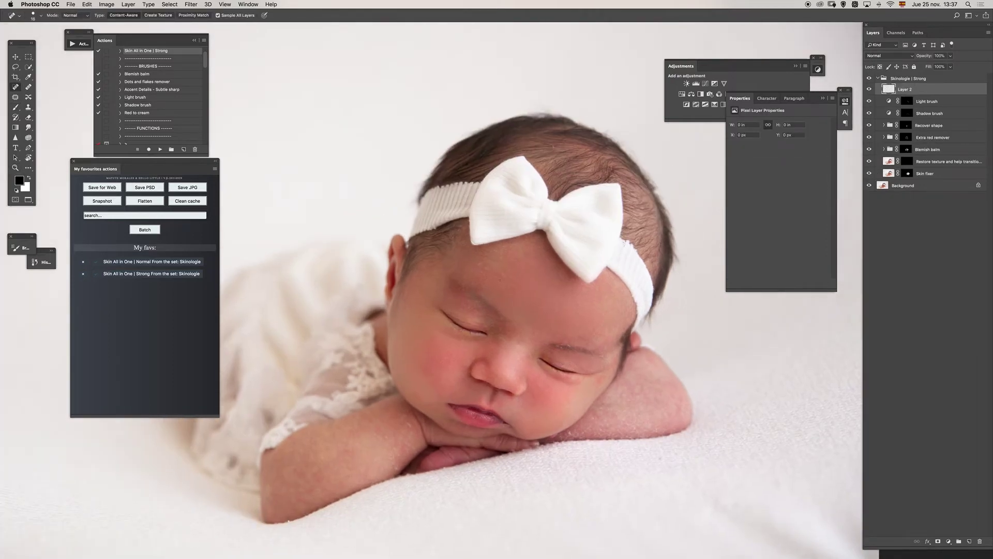
click(513, 279)
click(476, 266)
Heal the flakes along the eyebrow and temple on the photo's right side.
drag(529, 311, 549, 311)
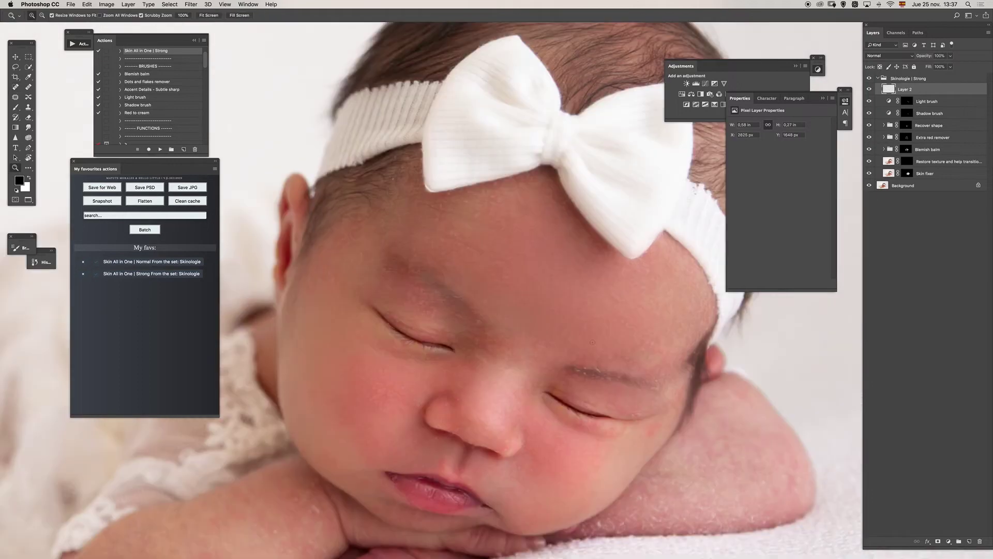
drag(613, 373, 584, 373)
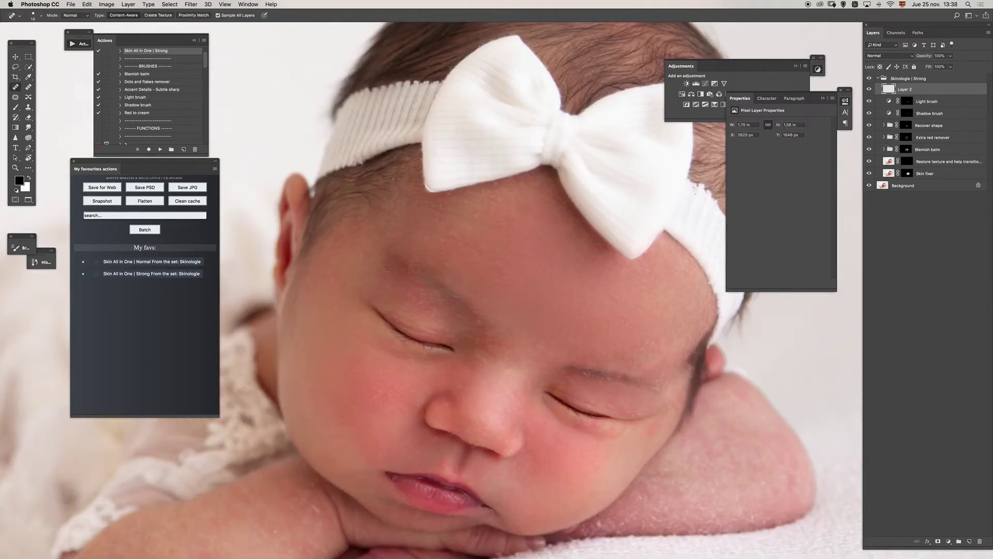
click(588, 373)
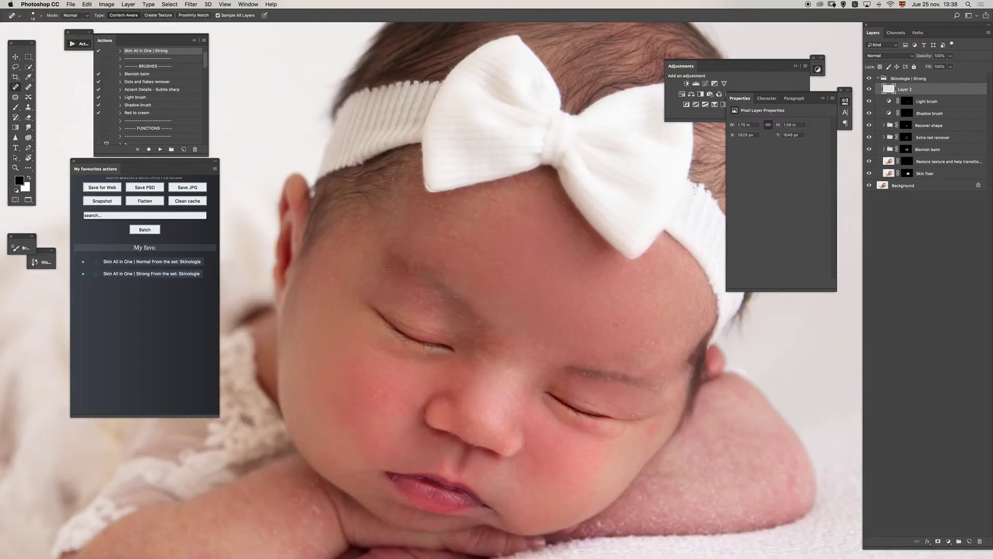
click(658, 391)
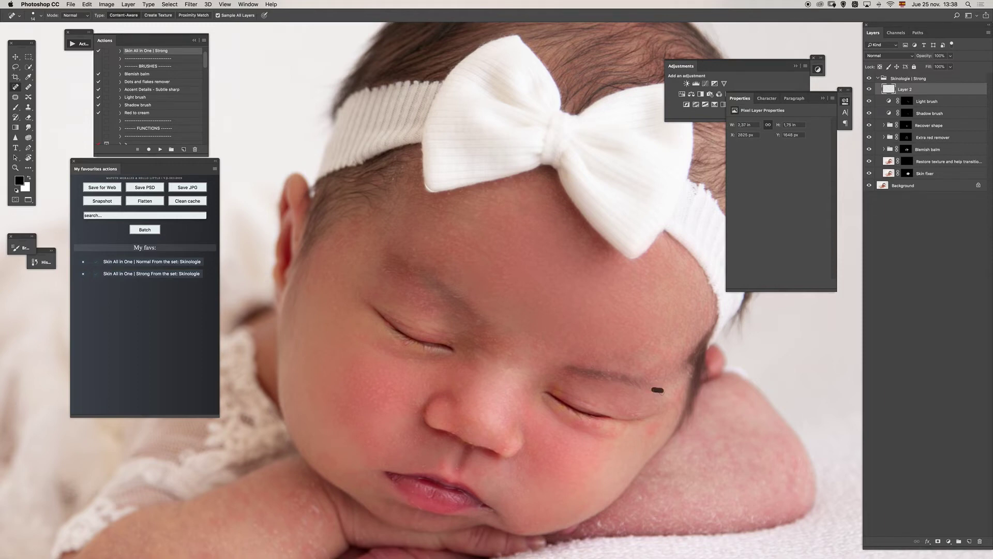
Heal the marks between the eyes, around the eyebrow on the photo's left and on the forehead near the headband.
click(480, 321)
drag(417, 297, 444, 310)
click(458, 297)
drag(477, 278, 464, 277)
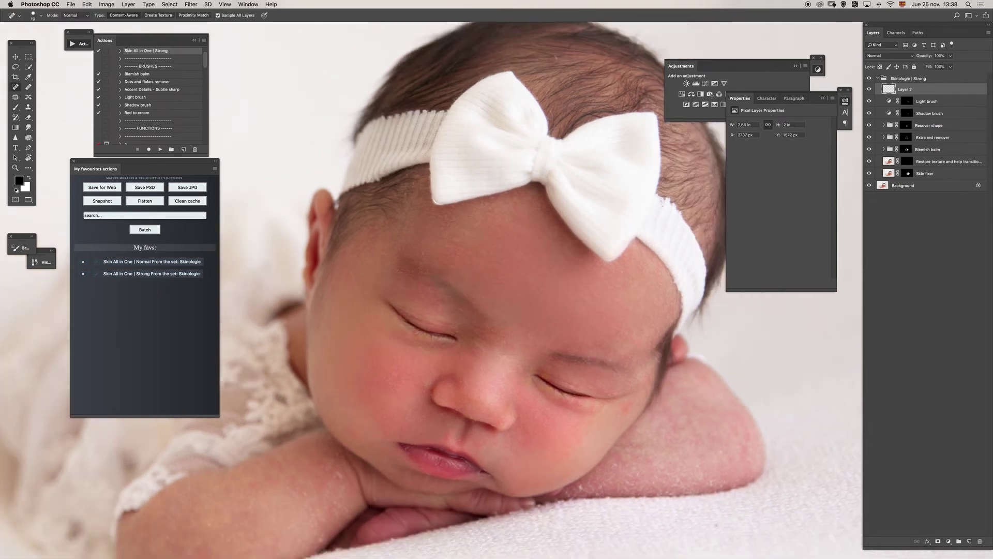
click(405, 194)
Heal the remaining small marks around the nose, mouth and the photo's left cheek on the new layer.
scroll(415, 348, down, 2)
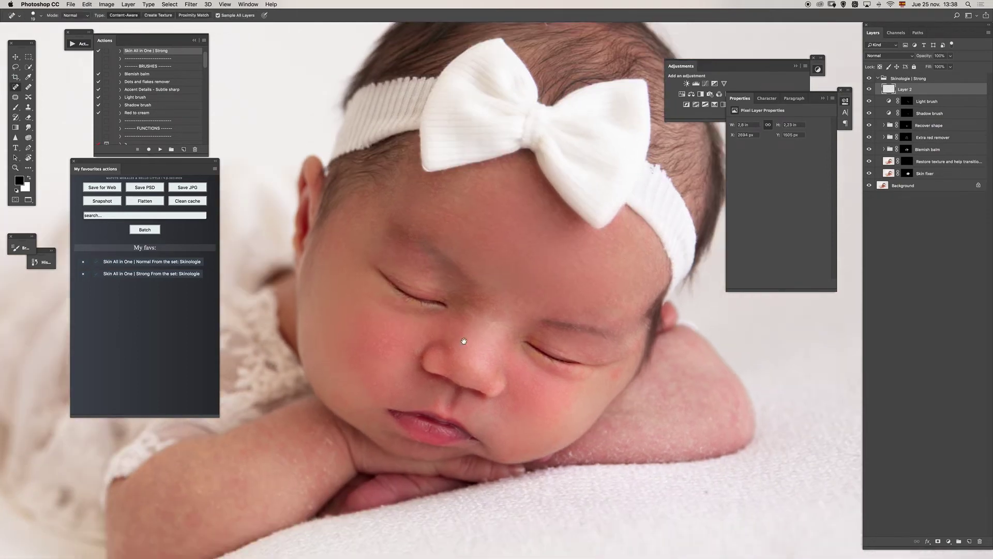
click(446, 394)
drag(403, 429, 408, 408)
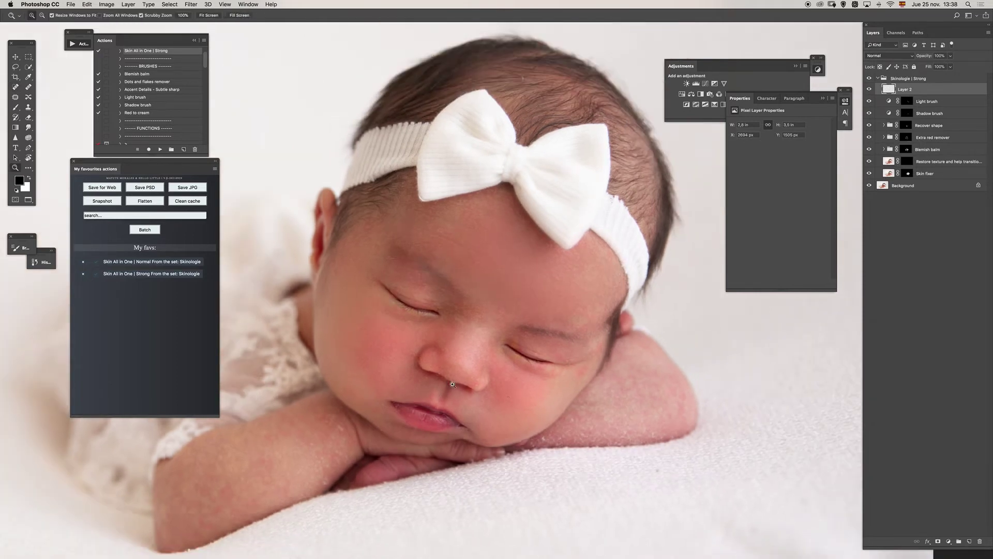
drag(454, 379, 471, 378)
drag(357, 317, 361, 317)
click(360, 317)
scroll(397, 347, down, 2)
key(j)
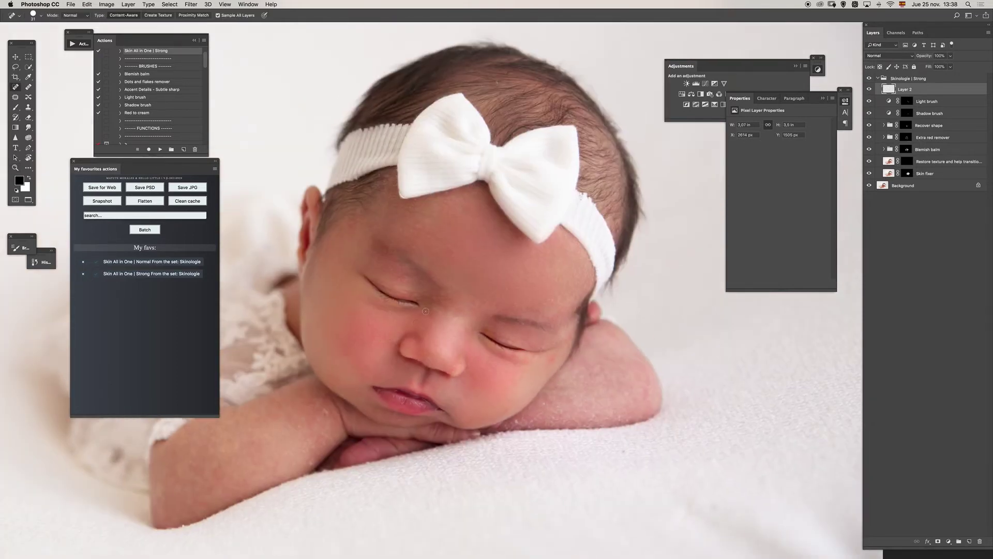
Run the Red to cream action and paint its mask over the forehead, raising the brush opacity to 30%.
click(163, 115)
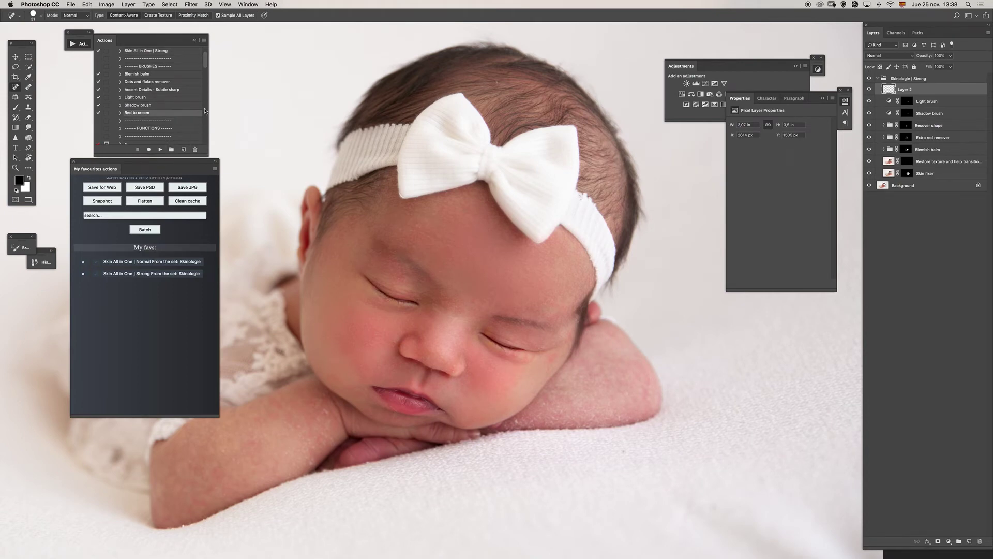
click(160, 149)
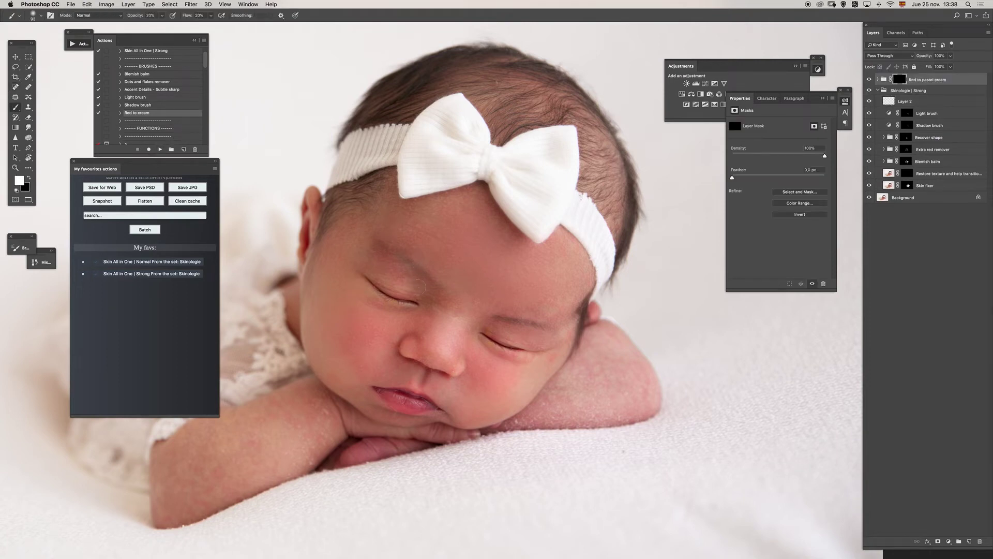
drag(411, 269, 474, 268)
key(3)
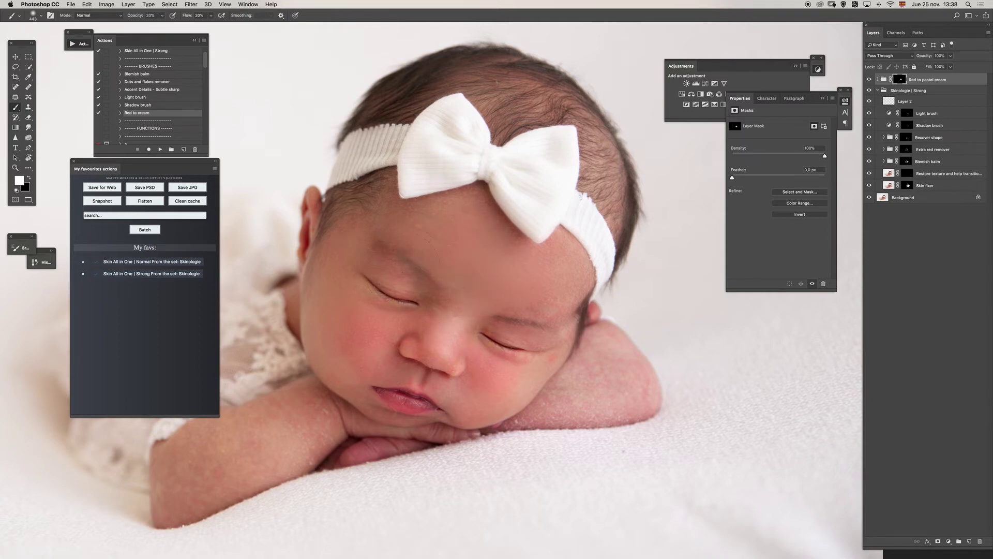
drag(416, 263, 402, 263)
Paint the Red to pastel cream mask over the nose and the photo's left cheek, switching between white and black to refine coverage.
drag(409, 339, 395, 346)
drag(340, 367, 414, 352)
key(x)
key(x)
drag(345, 373, 374, 378)
key(x)
drag(483, 397, 484, 400)
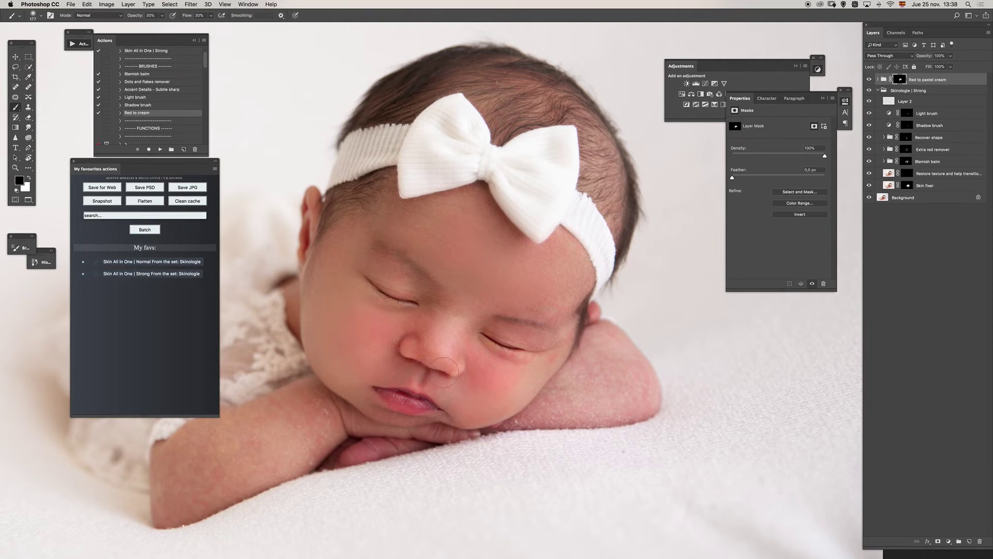
Paint white on the Red to pastel cream mask over the nose, photo's right eye area, temple, cheek and jaw.
key(x)
mouse_move(429, 366)
mouse_down()
mouse_move(449, 352)
mouse_move(436, 383)
mouse_move(516, 361)
mouse_up()
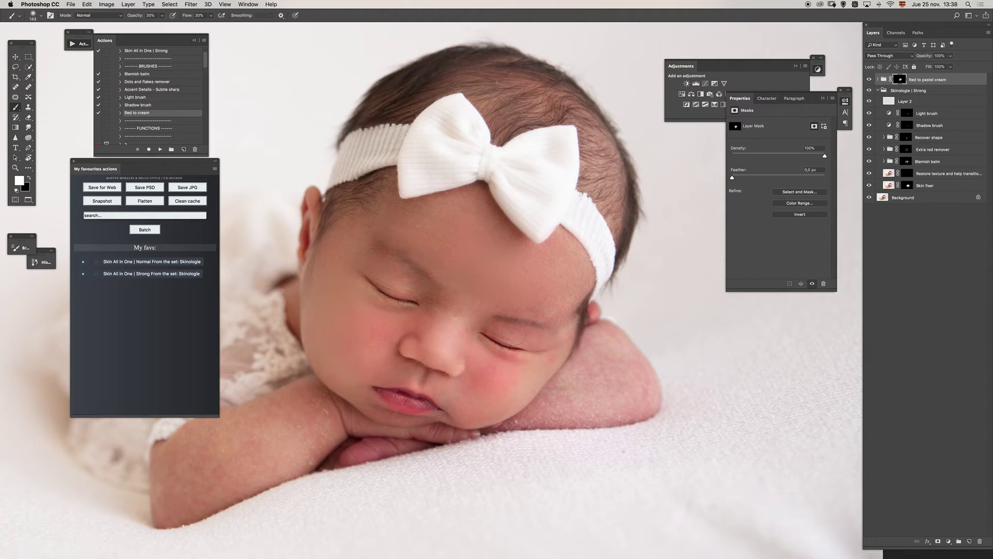
drag(509, 327, 513, 327)
mouse_move(542, 298)
mouse_down()
mouse_move(560, 293)
mouse_move(522, 306)
mouse_up()
drag(546, 346, 547, 348)
mouse_move(533, 389)
mouse_down()
mouse_move(543, 388)
mouse_move(494, 414)
mouse_up()
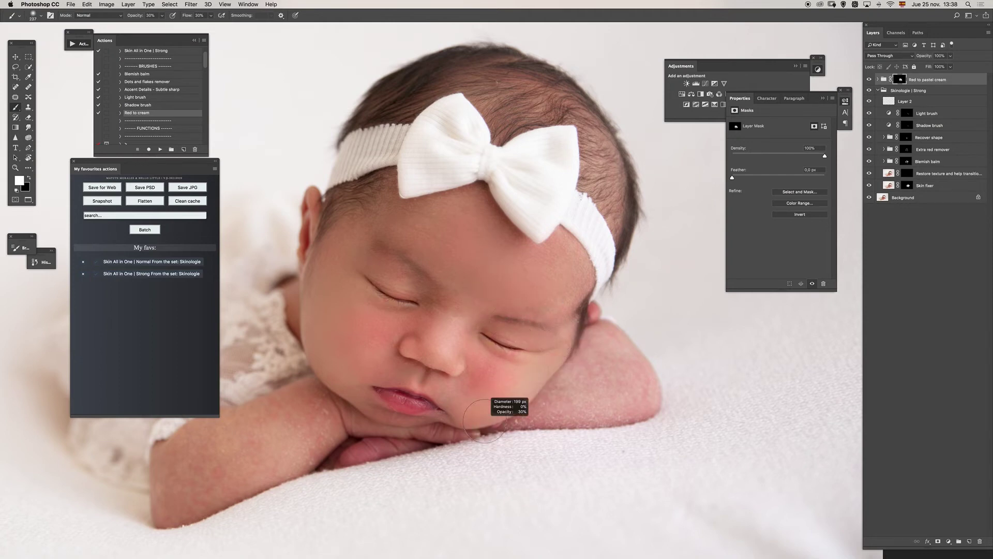
Extend the Red to pastel cream mask over the chin, hands and both arms with the brush at 40% opacity.
key(x)
key(x)
drag(419, 432, 399, 437)
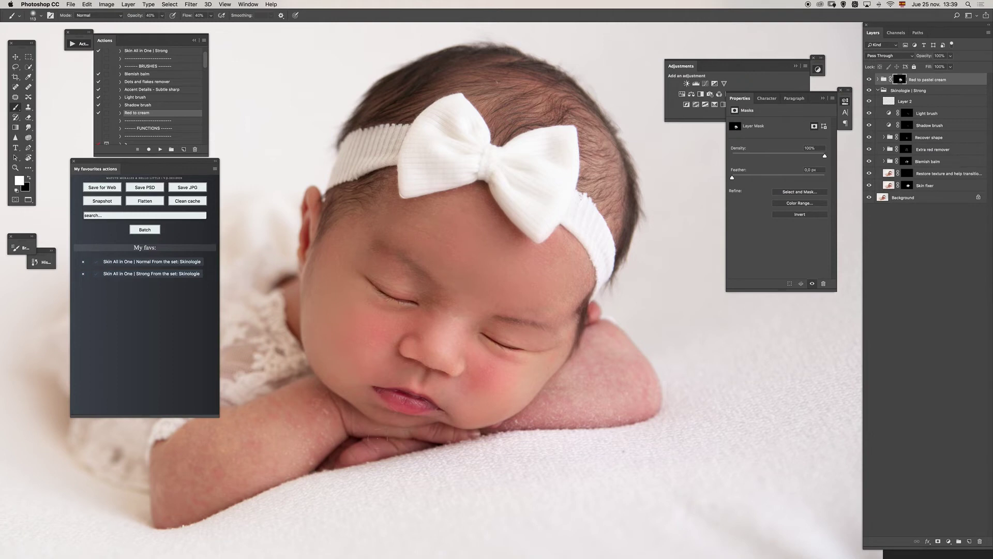
drag(331, 434, 343, 433)
drag(321, 414, 261, 415)
drag(176, 460, 265, 430)
drag(564, 420, 586, 420)
Refine the Red to pastel cream mask at the photo's right cheek, using black near its outer edge and white over the redness.
scroll(514, 411, down, 3)
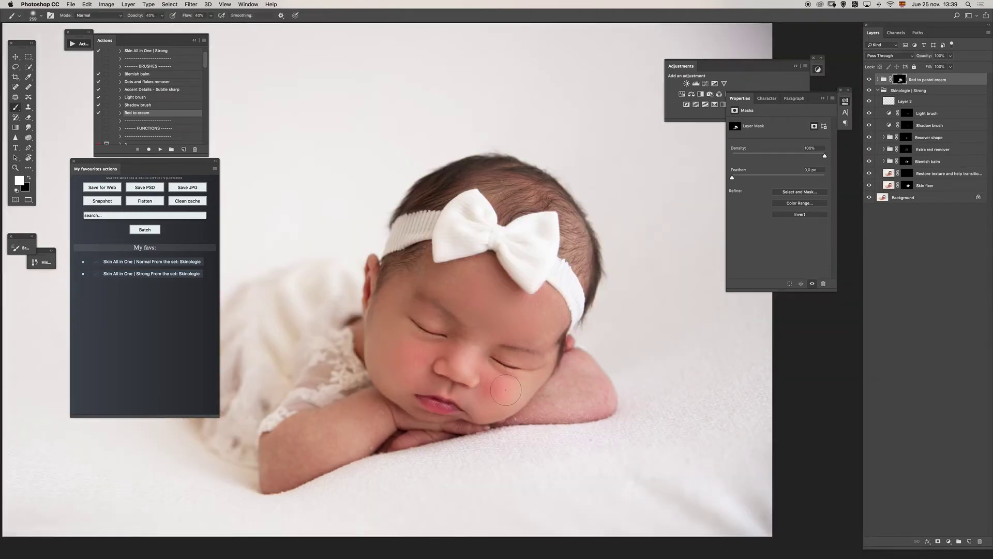
key(x)
mouse_move(549, 387)
mouse_down()
mouse_move(517, 394)
mouse_move(542, 393)
mouse_up()
key(x)
drag(507, 391, 518, 387)
Set the brush opacity and flow to 10% and softly paint the mask over the eyelid, nose and forehead.
key(1)
key(shift+1)
drag(431, 319, 443, 321)
drag(460, 356, 468, 373)
drag(424, 287, 419, 286)
Run the Light brush action and paint its new layer's mask over the nose and around the lips.
click(165, 103)
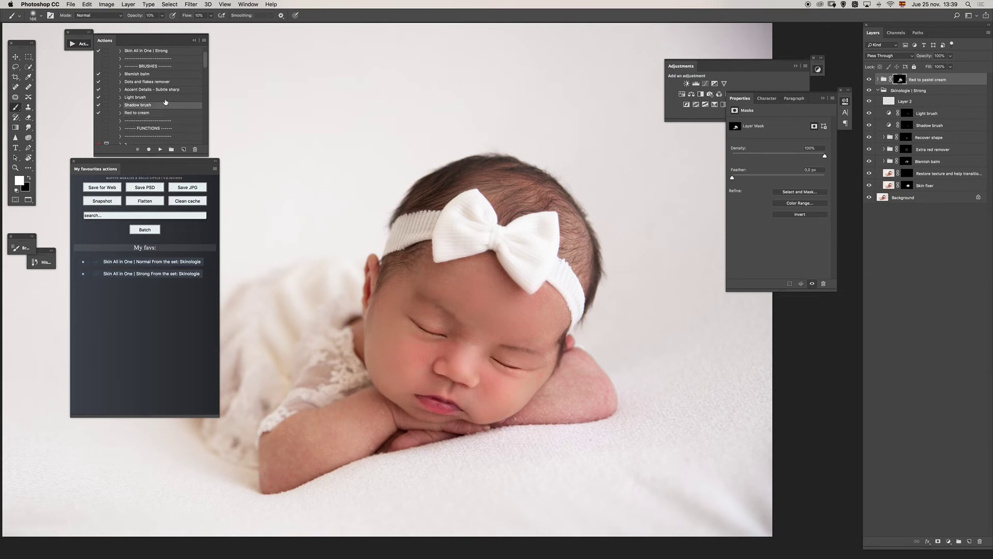
click(164, 99)
click(159, 149)
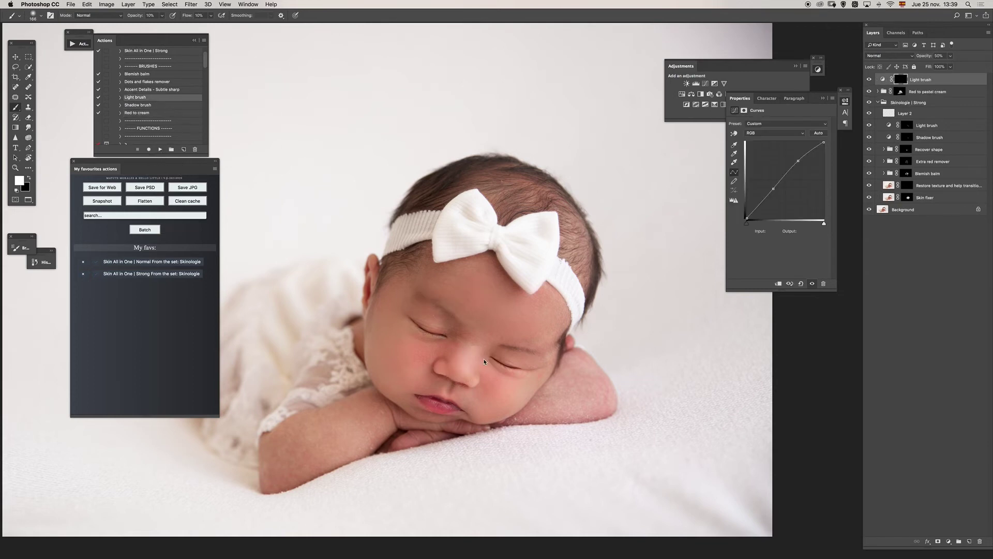
drag(471, 357, 443, 359)
mouse_move(442, 399)
mouse_down()
mouse_move(455, 393)
mouse_move(443, 386)
mouse_move(464, 385)
mouse_up()
drag(460, 410, 461, 404)
Raise the new Light brush layer's opacity to 90% and paint highlights above both closed eyes with the brush at 30%.
key(v)
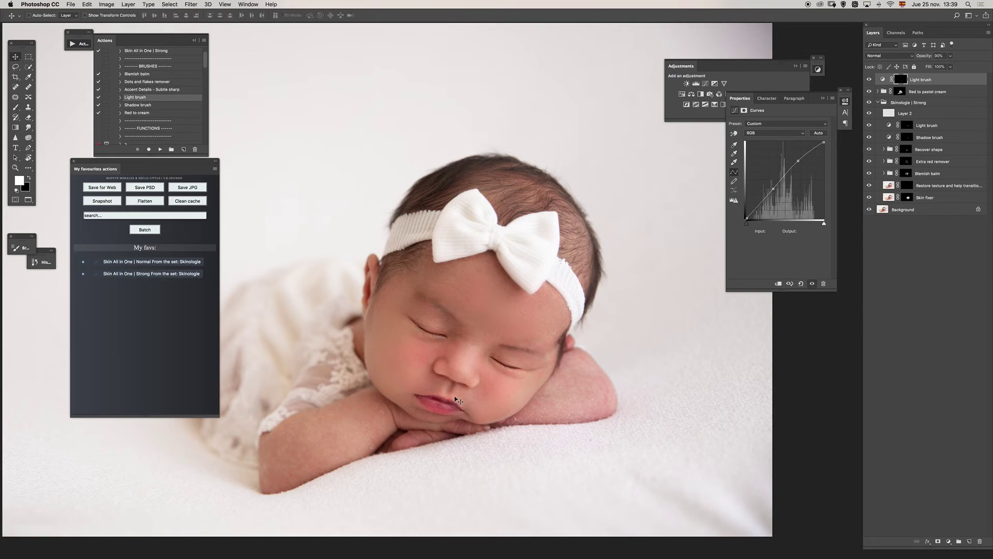
key(b)
drag(433, 316, 430, 323)
drag(488, 345, 503, 344)
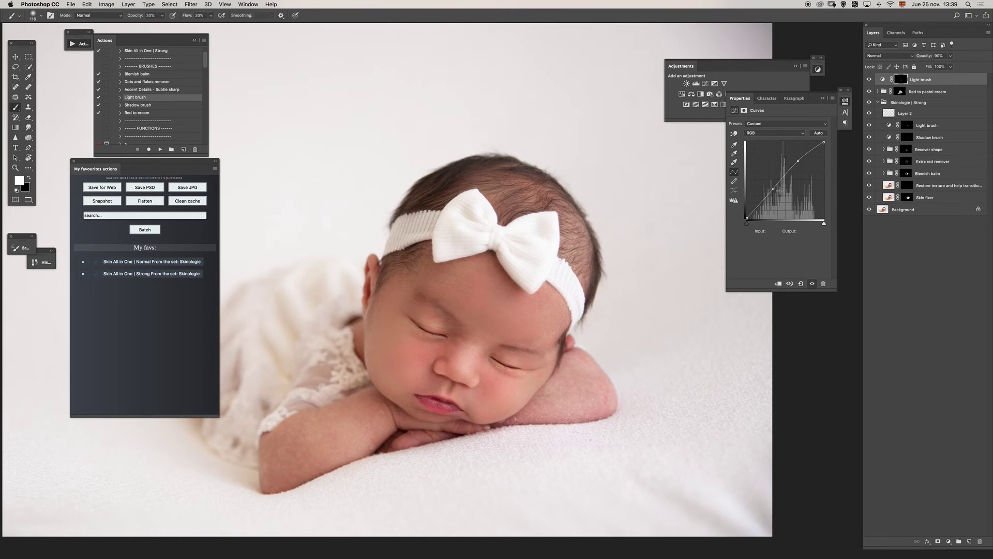
Run the Shadow brush action and paint its mask along the nose and beneath it, undoing the stroke above the eye.
click(904, 94)
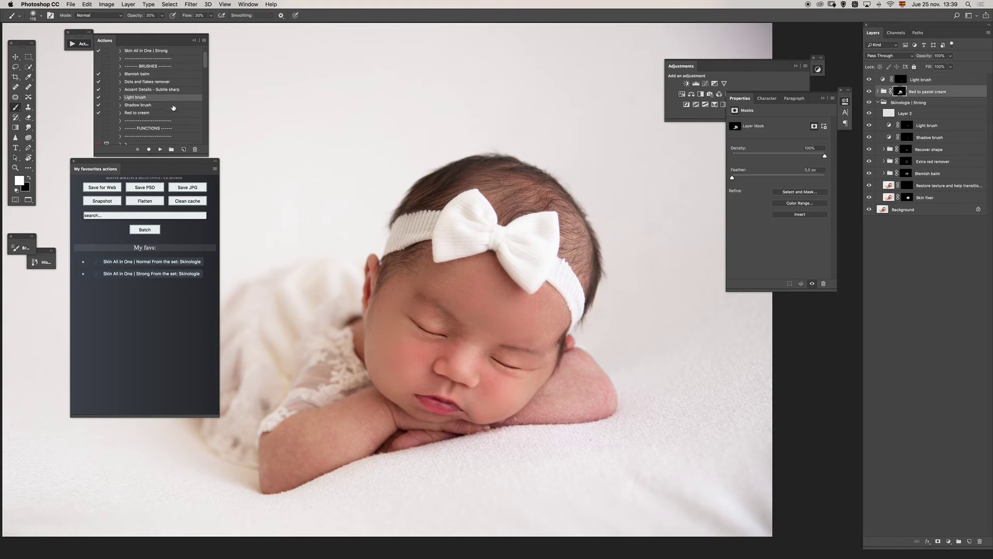
click(161, 149)
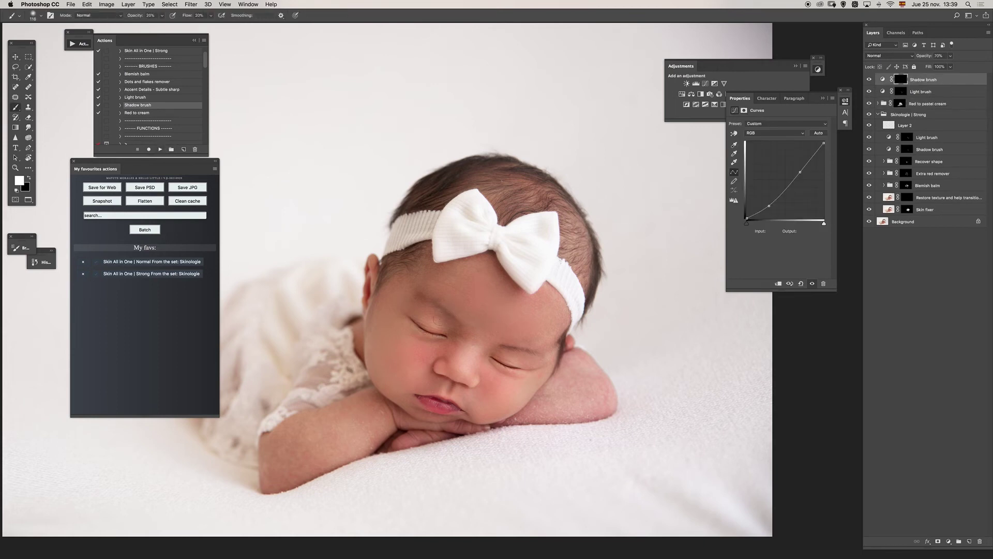
mouse_move(448, 318)
mouse_down()
mouse_move(435, 317)
mouse_move(446, 315)
mouse_up()
key(super+z)
mouse_move(498, 365)
mouse_down()
mouse_move(512, 356)
mouse_move(484, 362)
mouse_move(462, 349)
mouse_up()
drag(457, 387, 453, 387)
scroll(472, 404, up, 1)
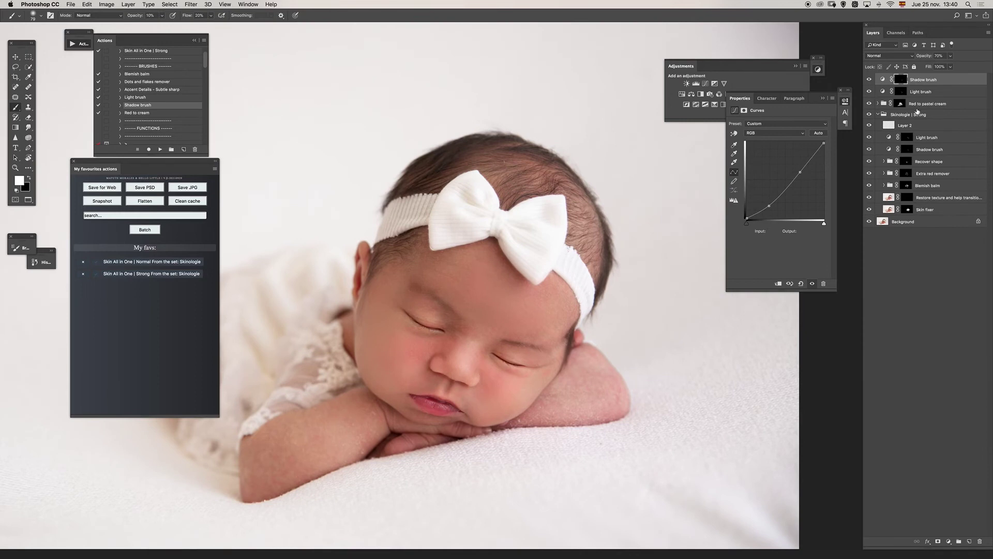
Refine the Red to pastel cream mask around the nose bridge, painting in white and black with the brush at 20% opacity.
click(900, 103)
mouse_move(444, 342)
mouse_down()
mouse_move(463, 353)
mouse_move(467, 336)
mouse_up()
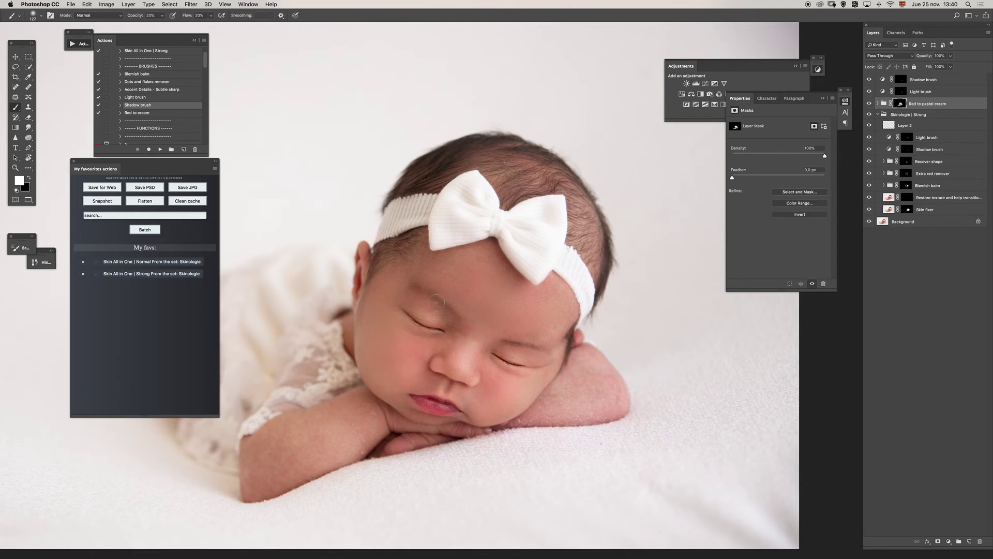
key(x)
drag(449, 345, 434, 342)
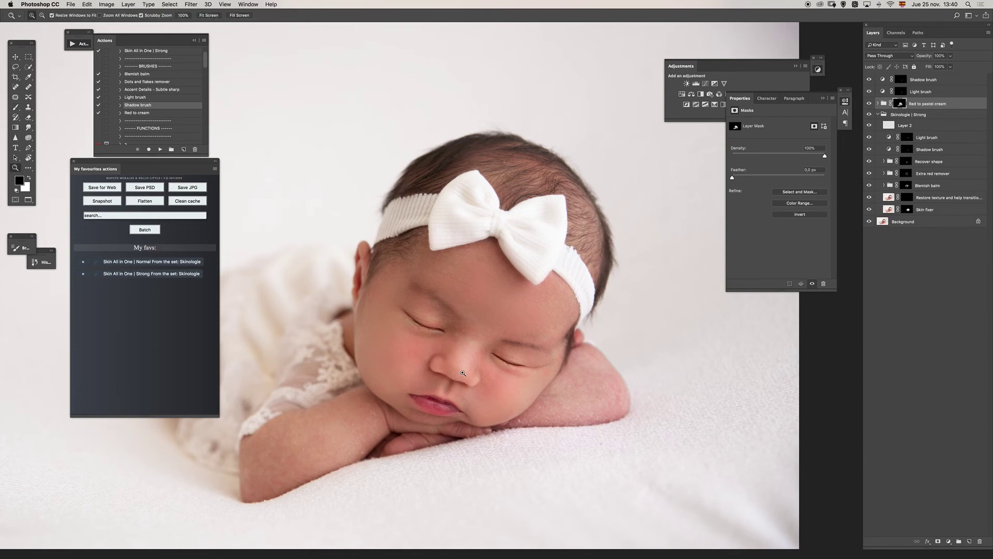
key(super+minus)
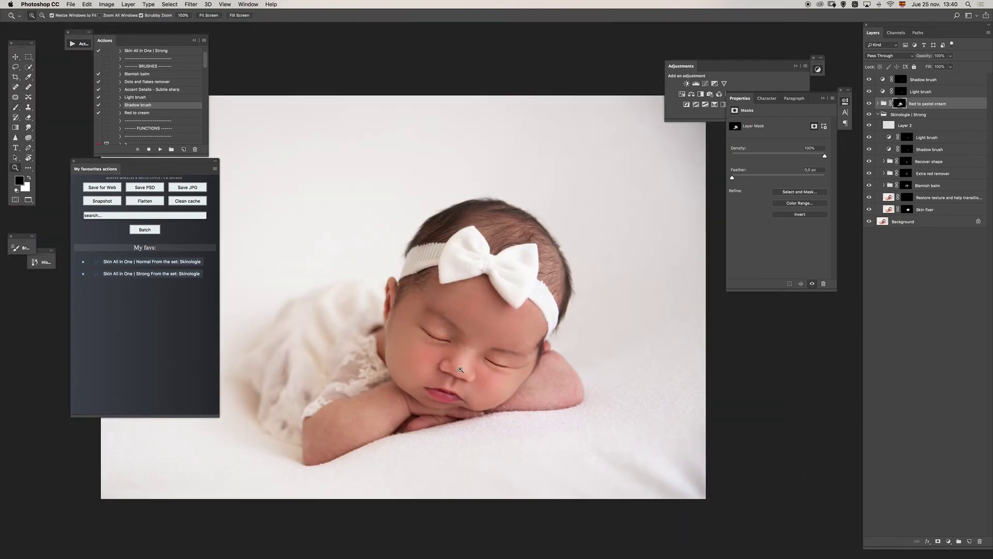
key(super+plus)
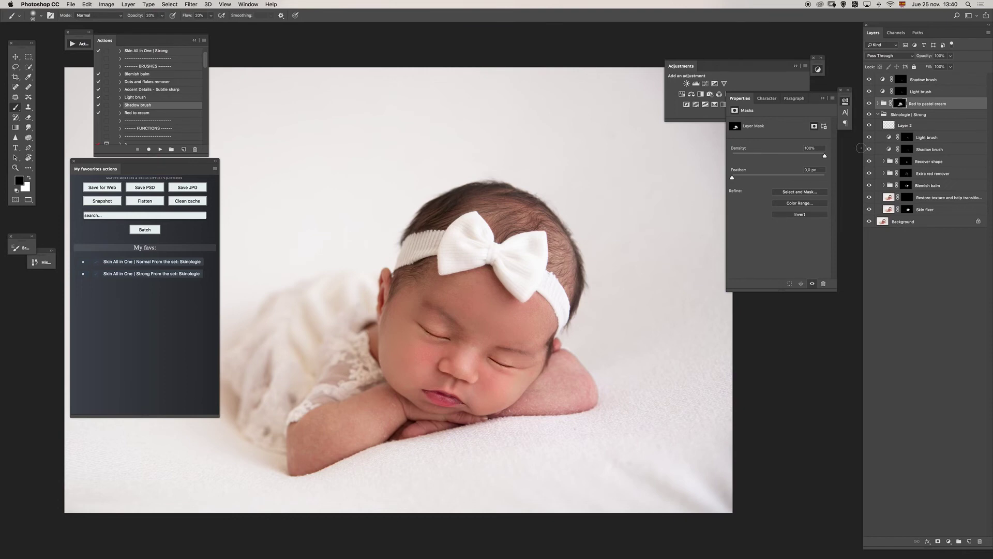
Group all retouching layers from Shadow brush down to Skin fixer, leaving only the Background outside.
click(907, 174)
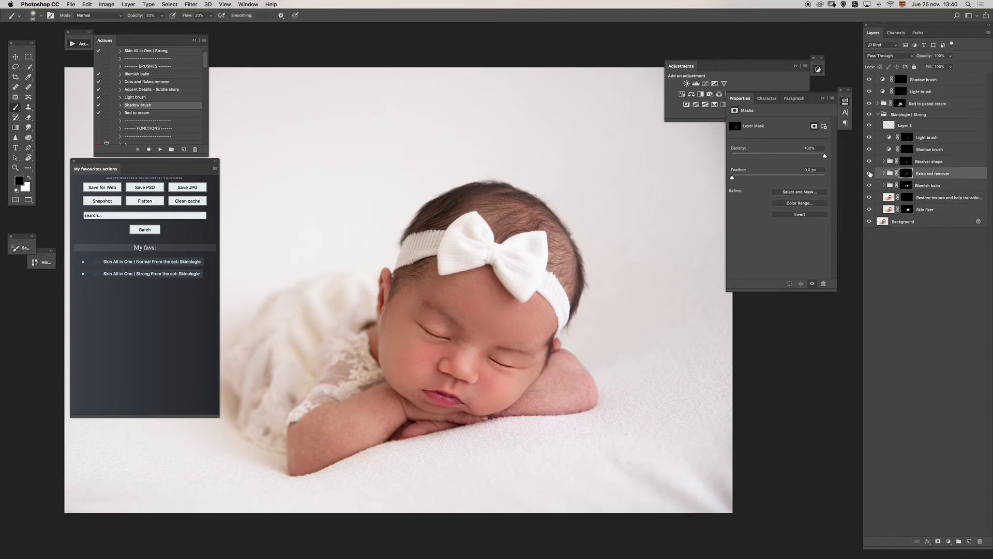
click(925, 80)
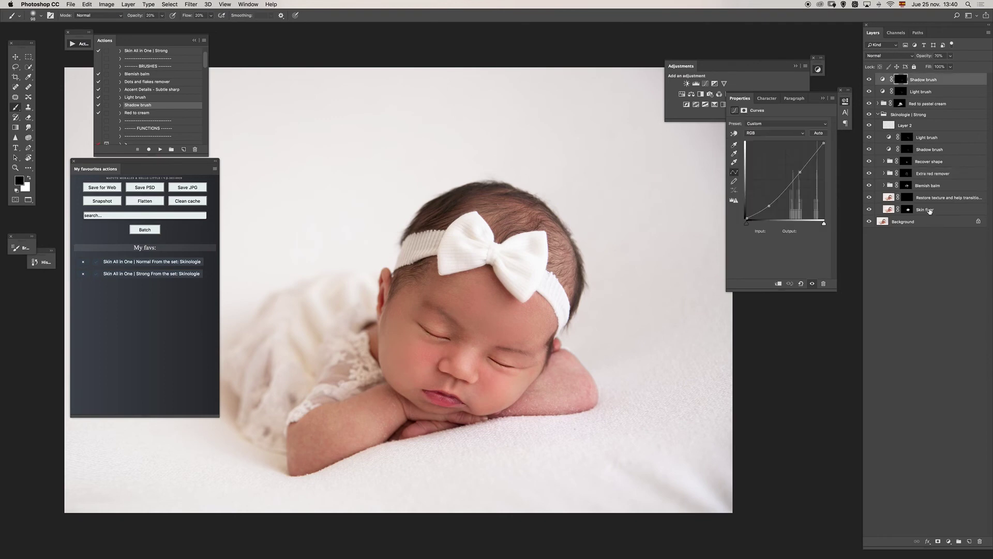
shift+click(929, 210)
key(super+g)
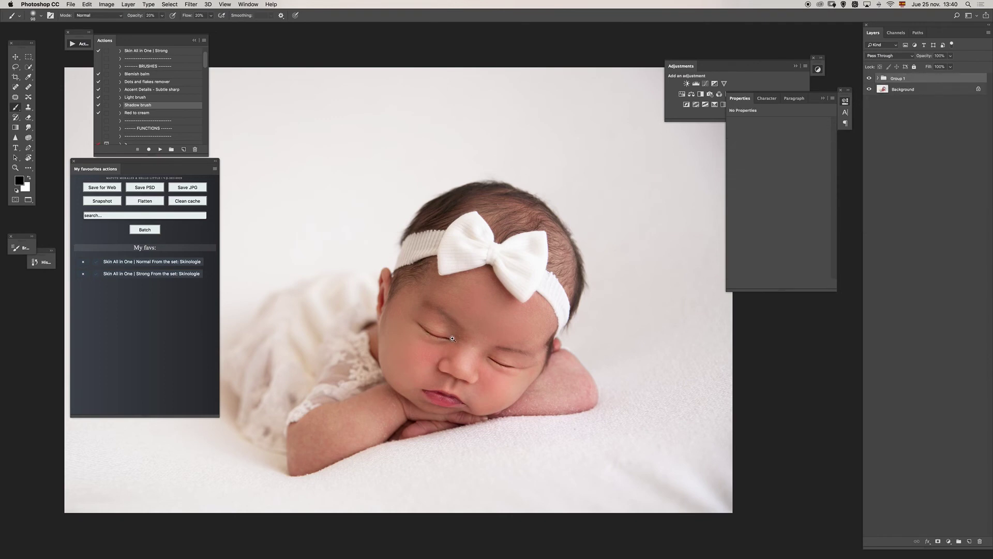
Compare the face before and after by toggling the retouching group's visibility, leaving the group shown.
key(super+plus)
click(869, 78)
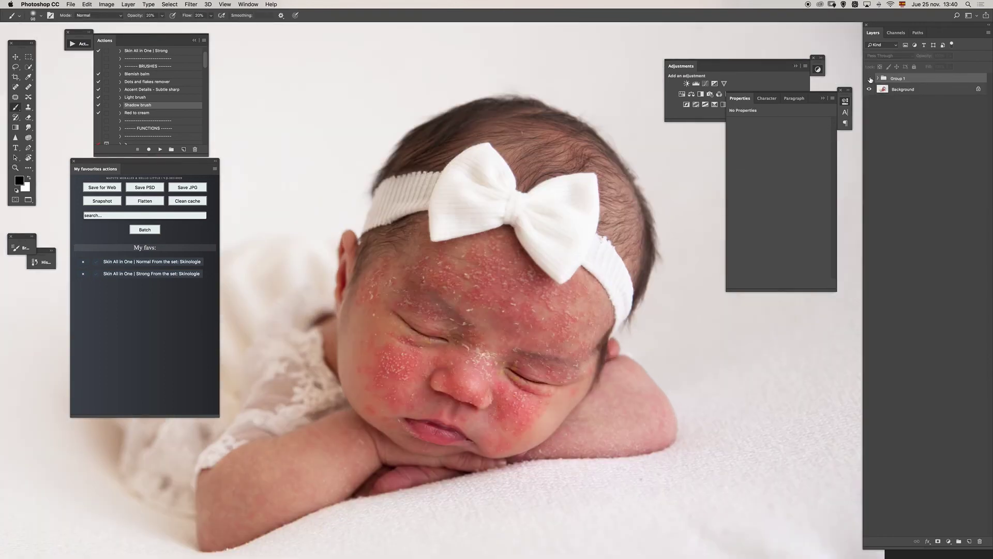
click(870, 78)
click(870, 78)
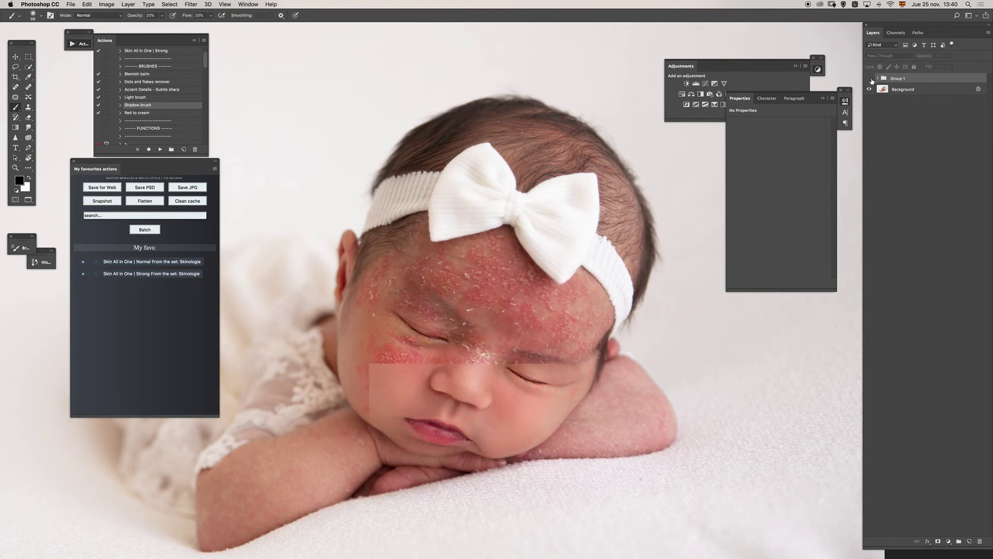
click(870, 78)
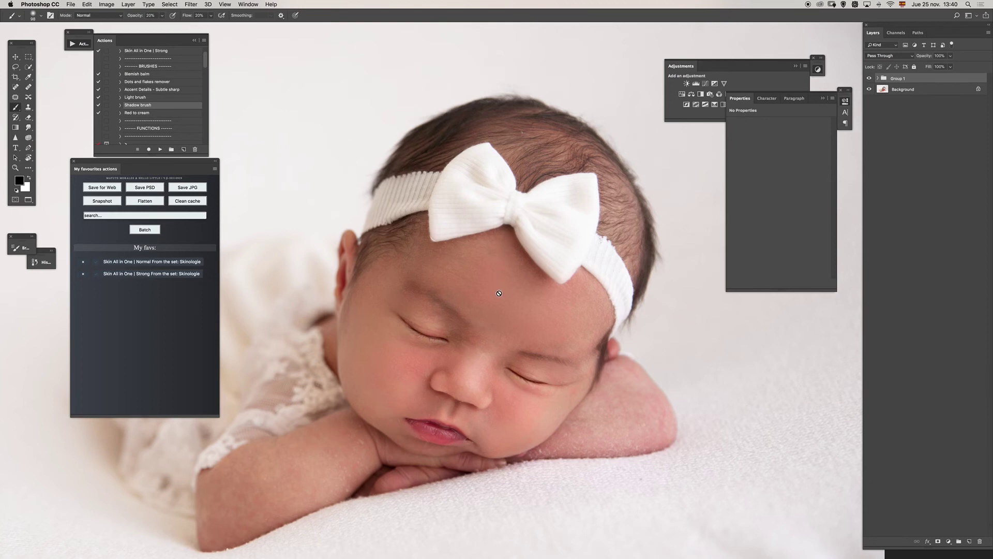
drag(485, 315, 498, 312)
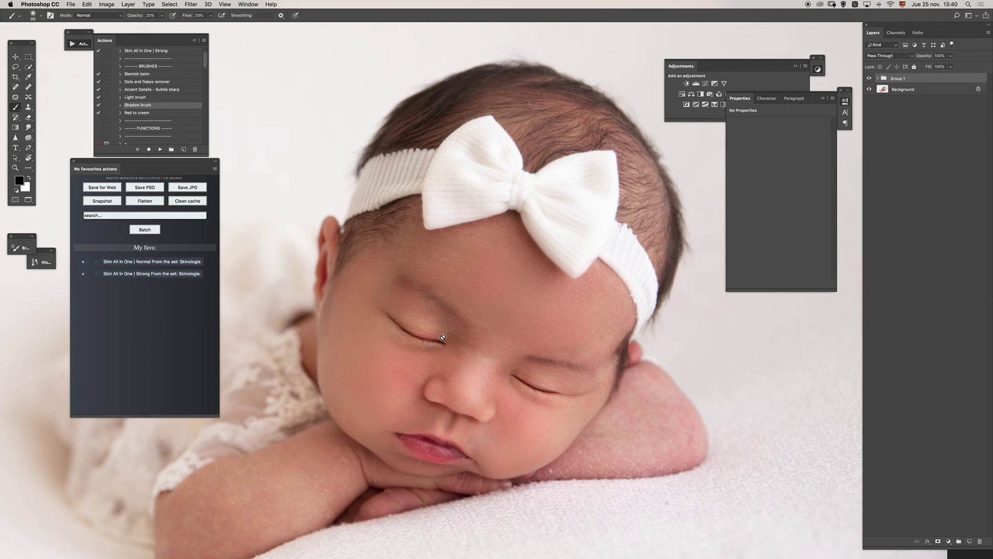
Run the Accent Details - Subtle sharp action and paint its mask over the forehead, closed eyelashes and lips.
click(166, 90)
click(160, 148)
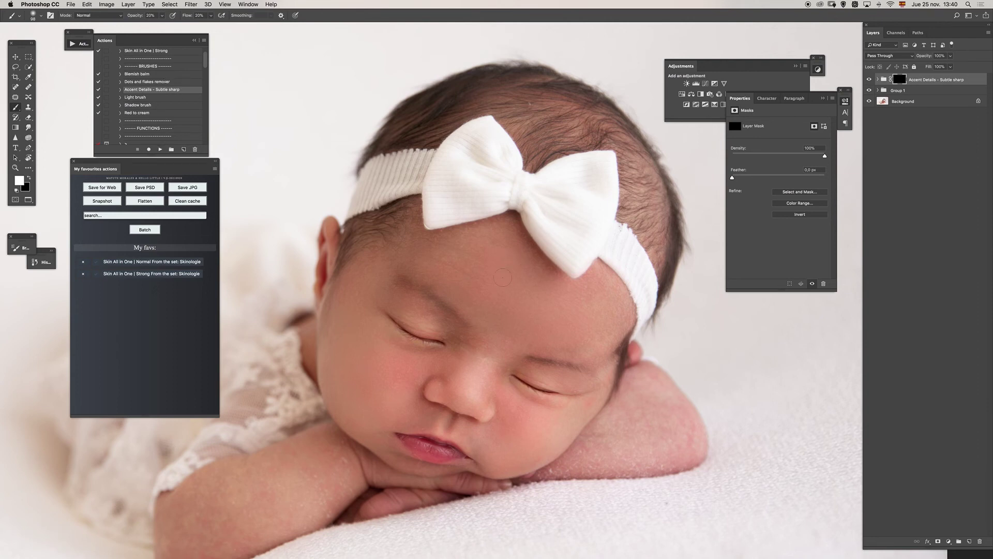
drag(502, 278, 529, 294)
drag(435, 344, 432, 344)
drag(539, 392, 533, 391)
drag(525, 381, 567, 396)
drag(454, 434, 409, 443)
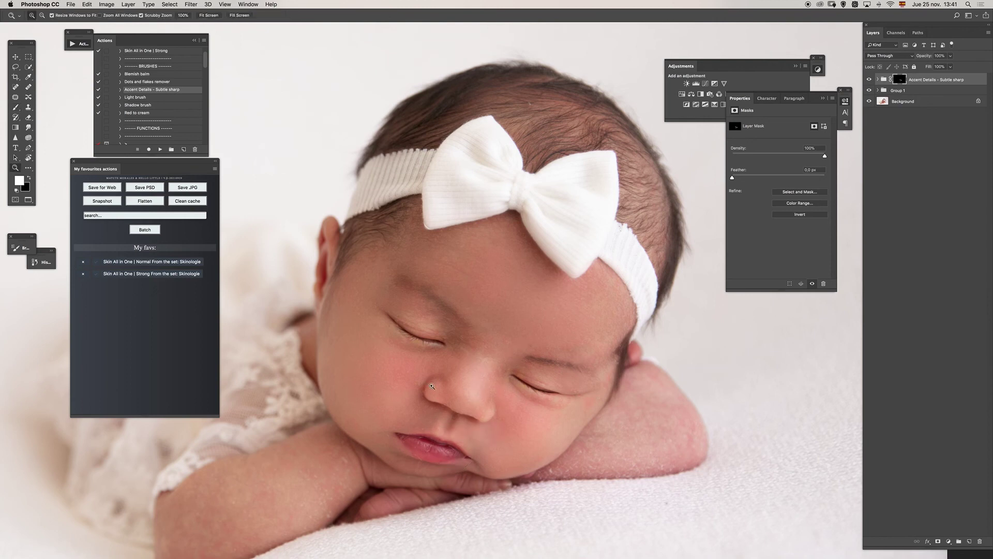
super+click(429, 383)
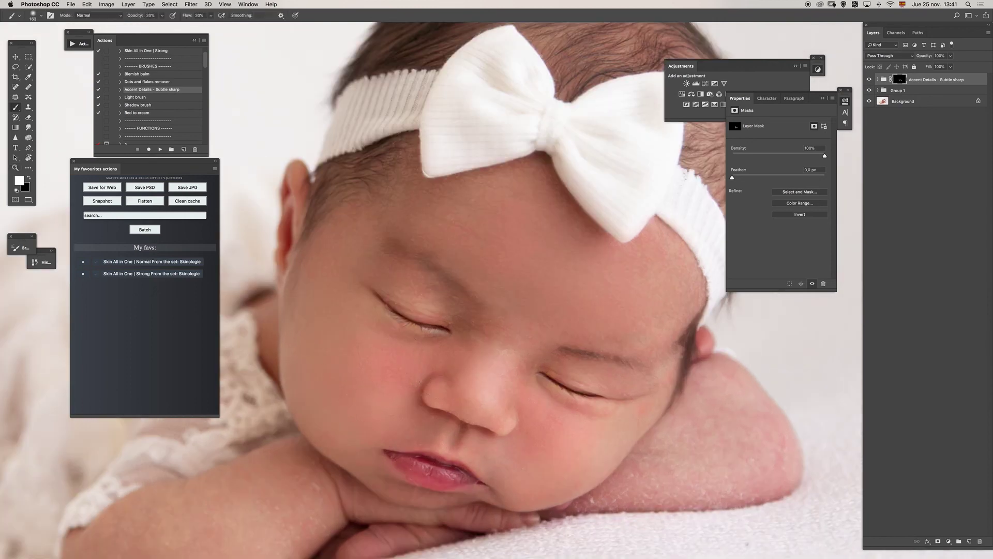
mouse_move(550, 279)
mouse_down()
mouse_move(569, 271)
mouse_move(577, 292)
mouse_up()
scroll(514, 265, down, 2)
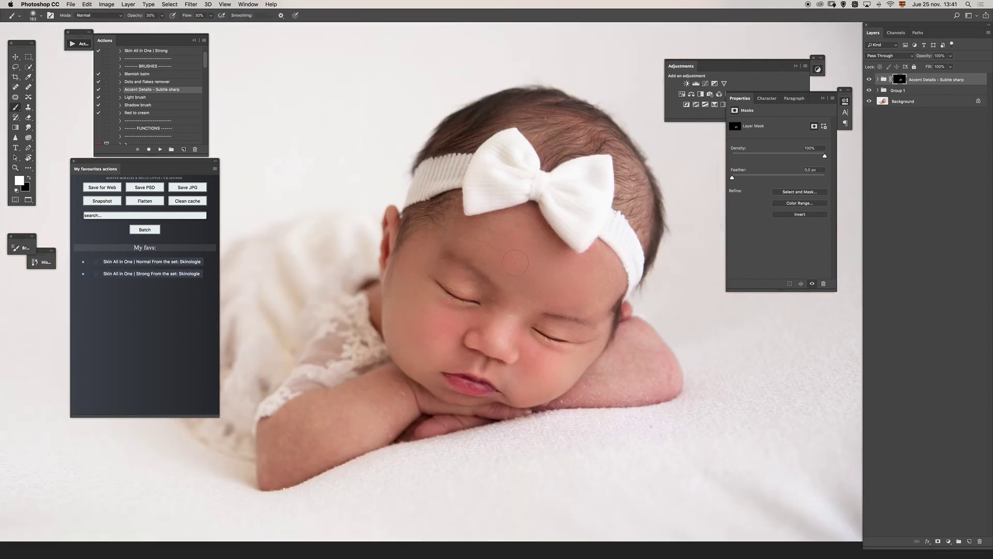
scroll(564, 297, up, 2)
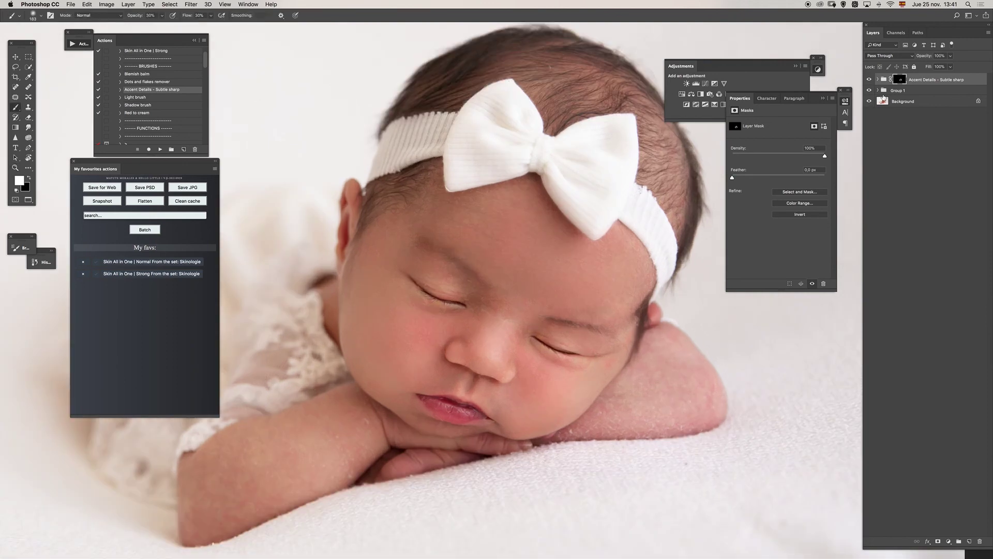
Move the Accent Details - Subtle sharp group to the top inside Group 1 and collapse the group.
click(870, 91)
click(870, 91)
click(878, 91)
drag(897, 82, 891, 95)
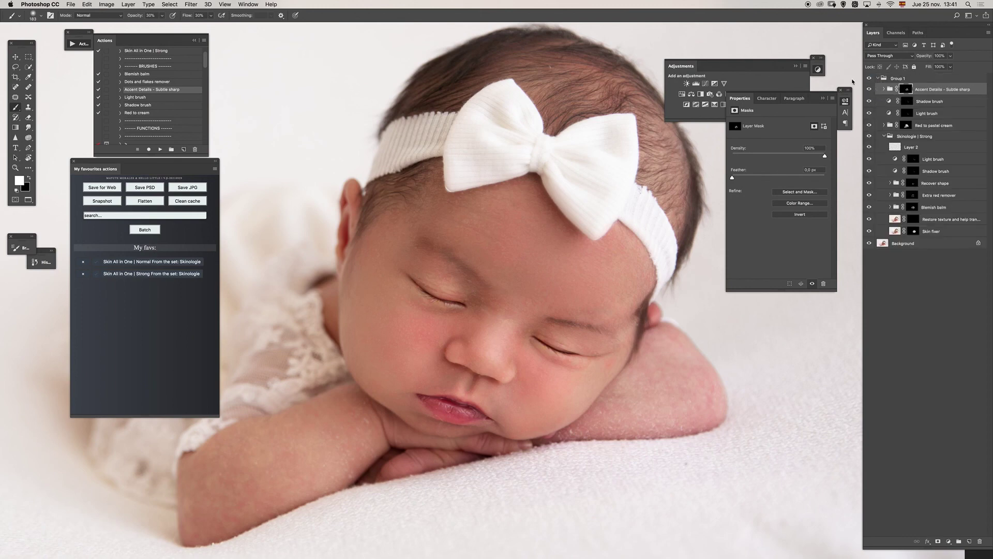
click(883, 78)
click(877, 78)
Toggle Group 1's visibility to compare the sharpened retouch with the original, leaving it visible.
click(869, 78)
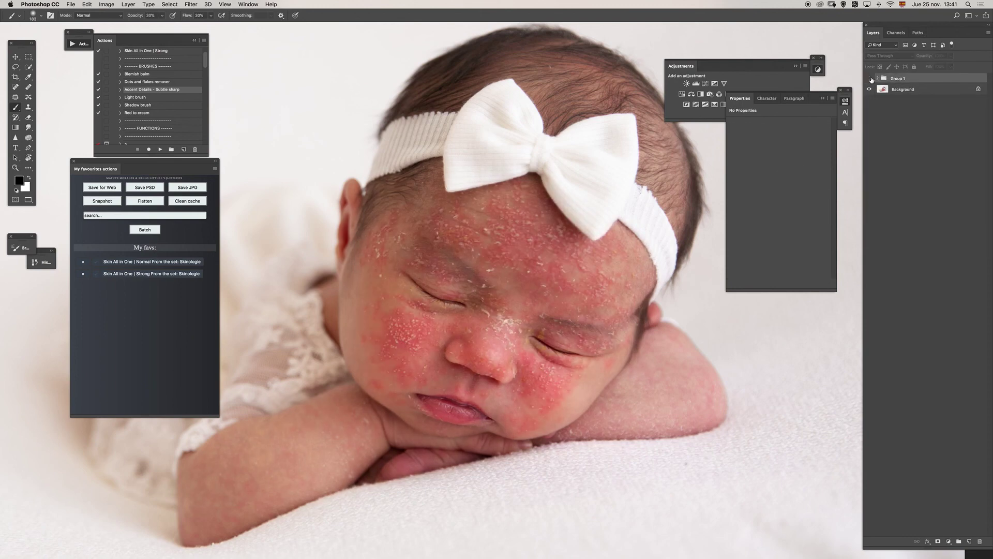
click(870, 79)
click(871, 79)
click(871, 79)
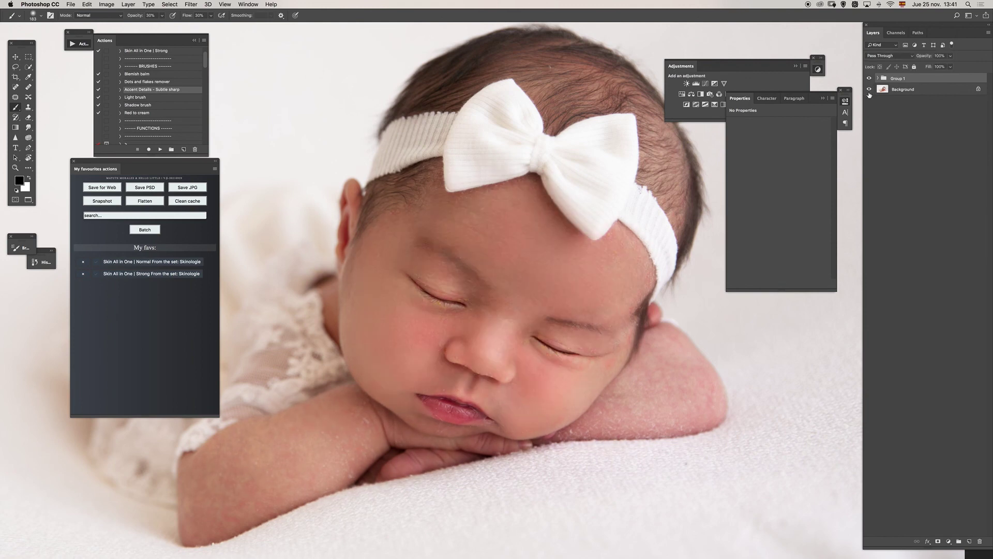
Run the Light brush action, paint its mask over the forehead with a large brush at 40%, and set the layer's opacity to 80%.
click(155, 97)
click(160, 149)
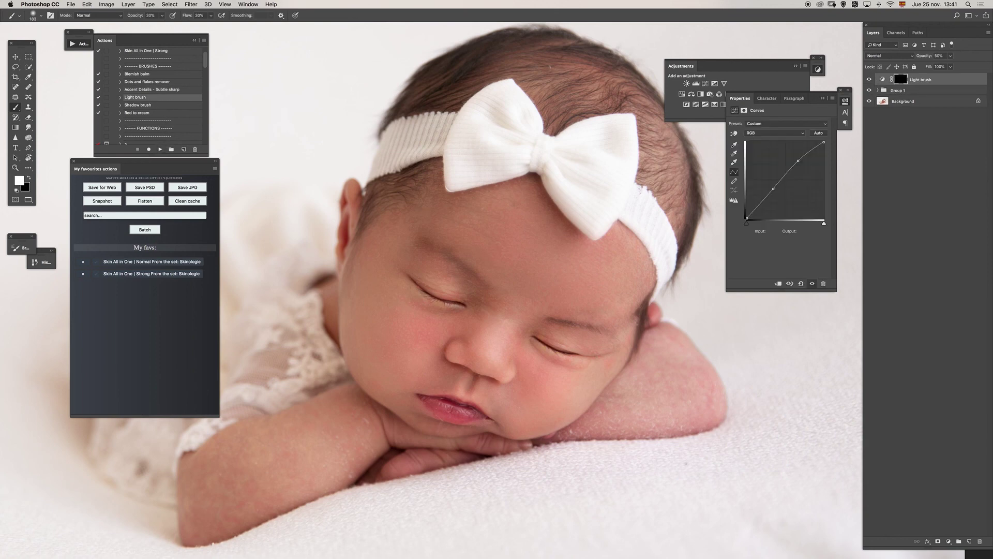
drag(543, 302, 569, 282)
mouse_move(542, 237)
mouse_down()
mouse_move(576, 265)
mouse_move(534, 222)
mouse_move(563, 270)
mouse_move(530, 230)
mouse_move(587, 258)
mouse_move(603, 245)
mouse_up()
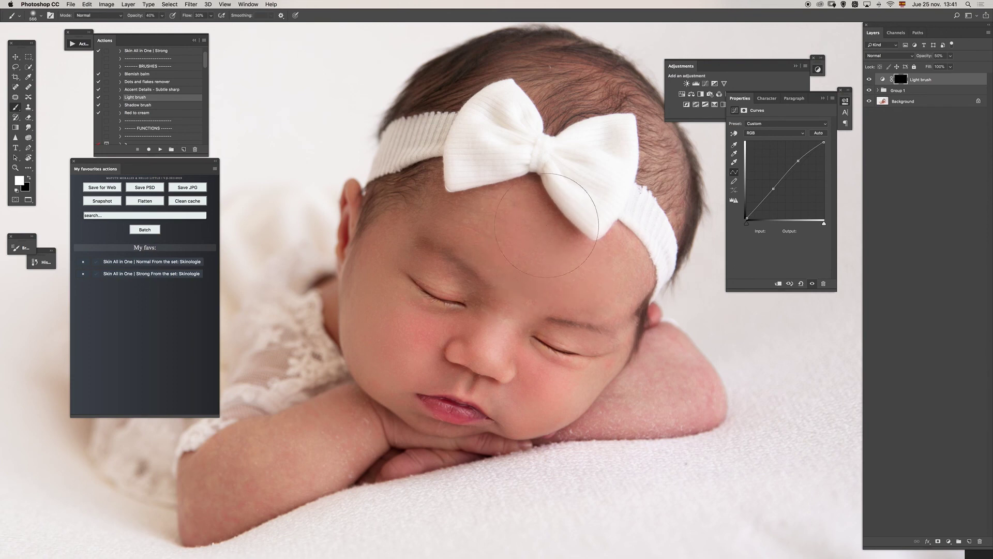
key(v)
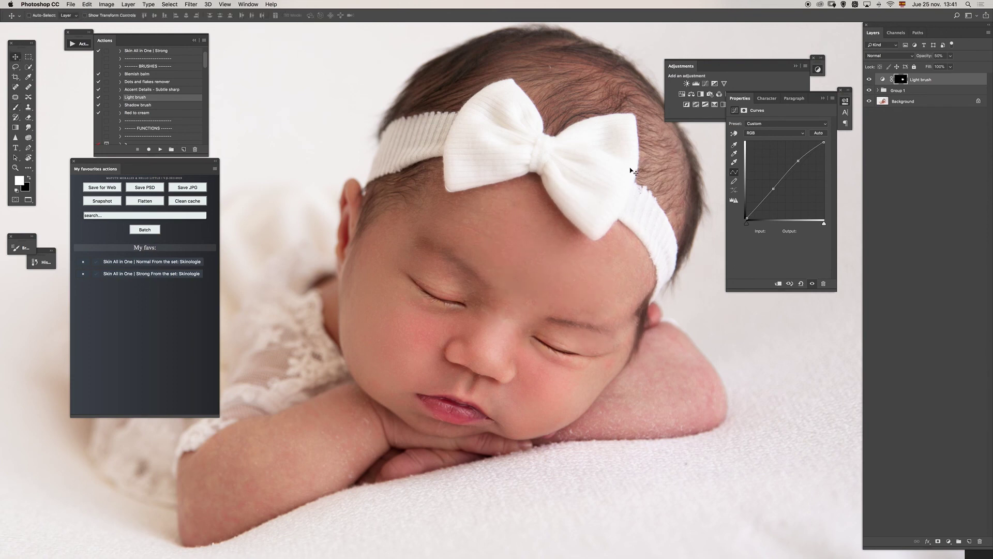
key(8)
Group the new Light brush layer together with the existing retouching group.
key(z)
alt+click(543, 316)
drag(543, 316, 548, 317)
shift+click(928, 89)
key(super+g)
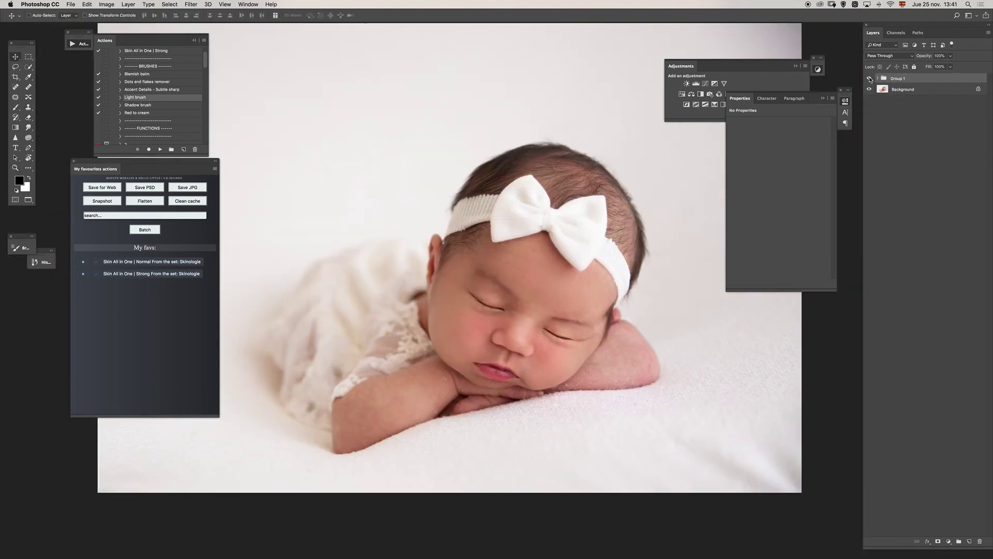
Check the final retouch against the original by switching the combined group off and on, and inspect the face closely.
click(869, 78)
click(869, 78)
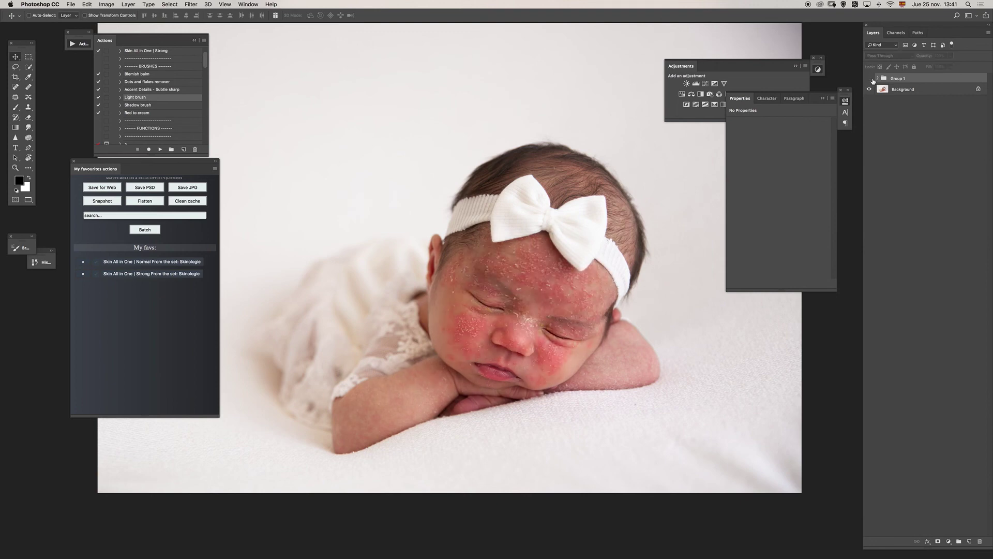
click(870, 78)
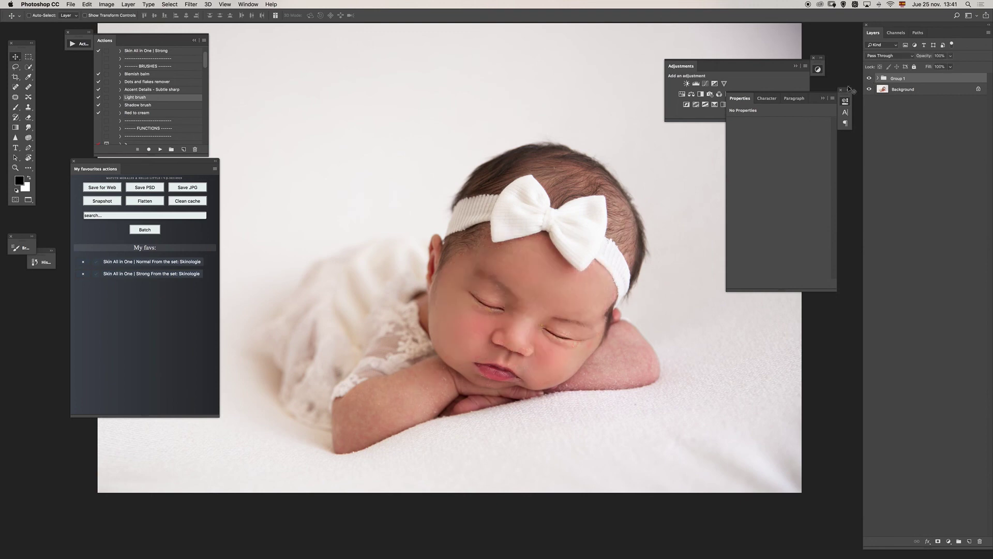
drag(547, 287, 564, 287)
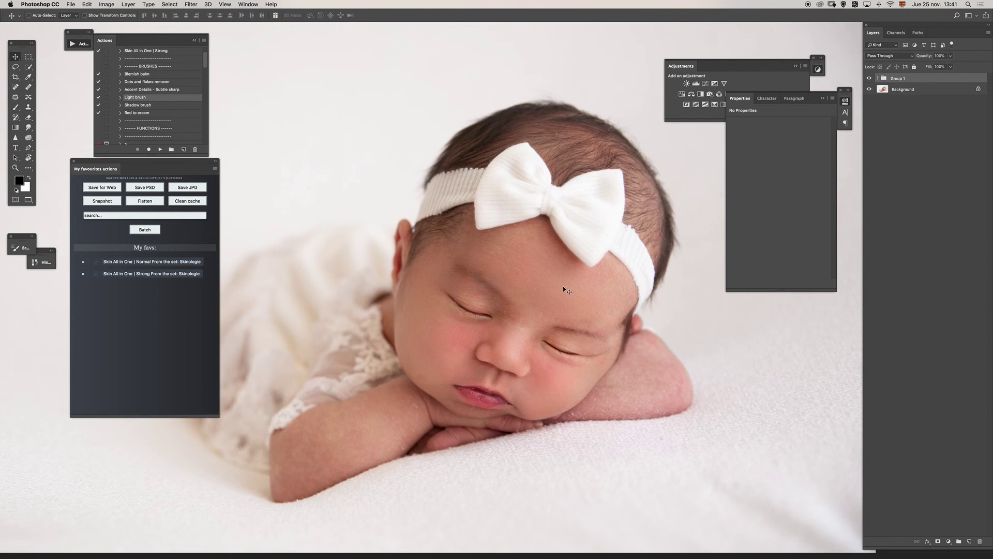